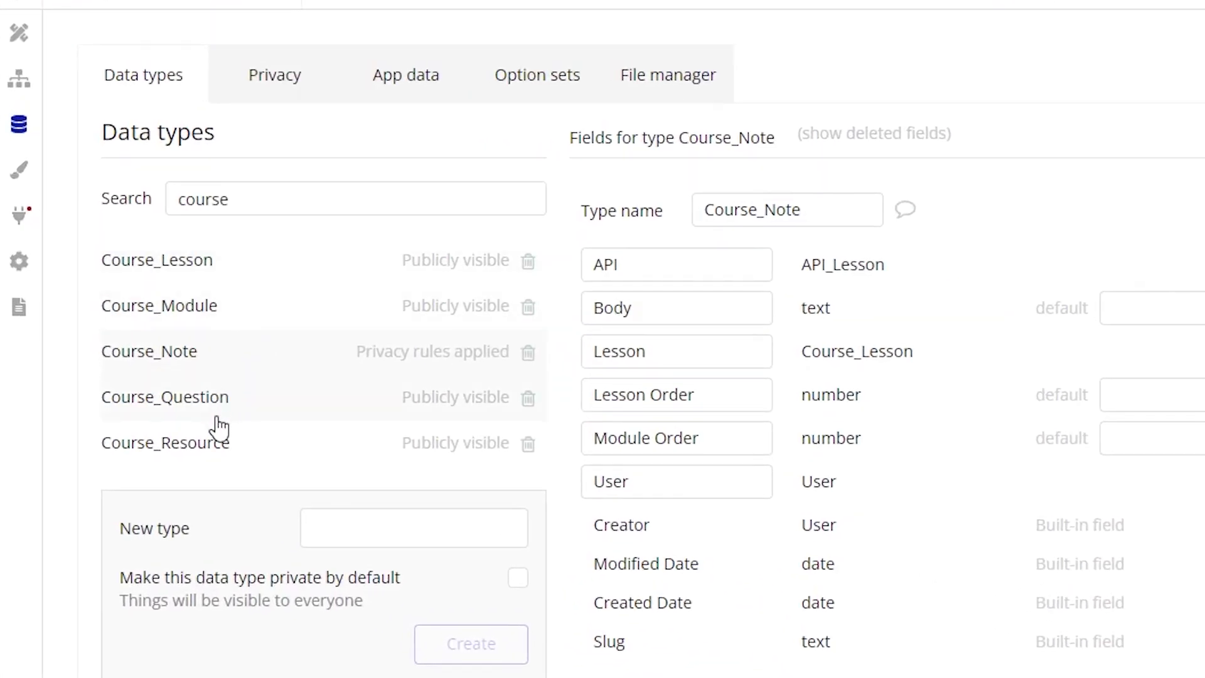
# Step: Review the fields of the Course_Lesson, Course_Module, Course_Note and Course_Question data types
pyautogui.click(332, 277)
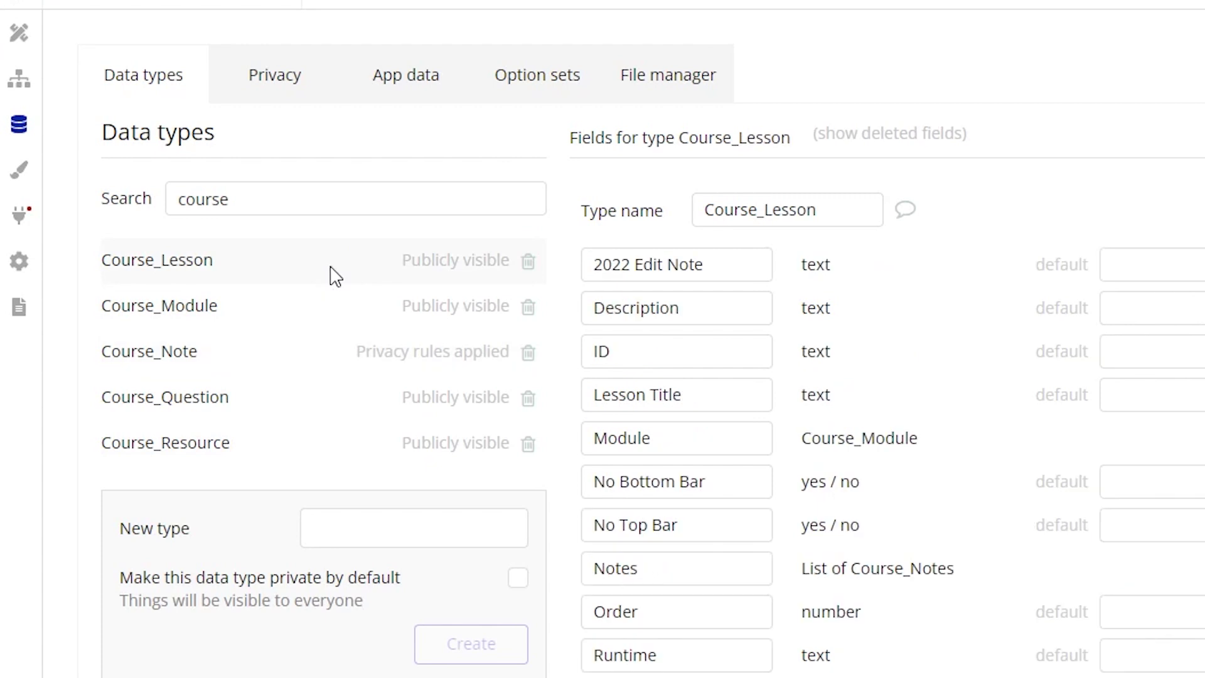
pyautogui.click(326, 311)
pyautogui.click(312, 356)
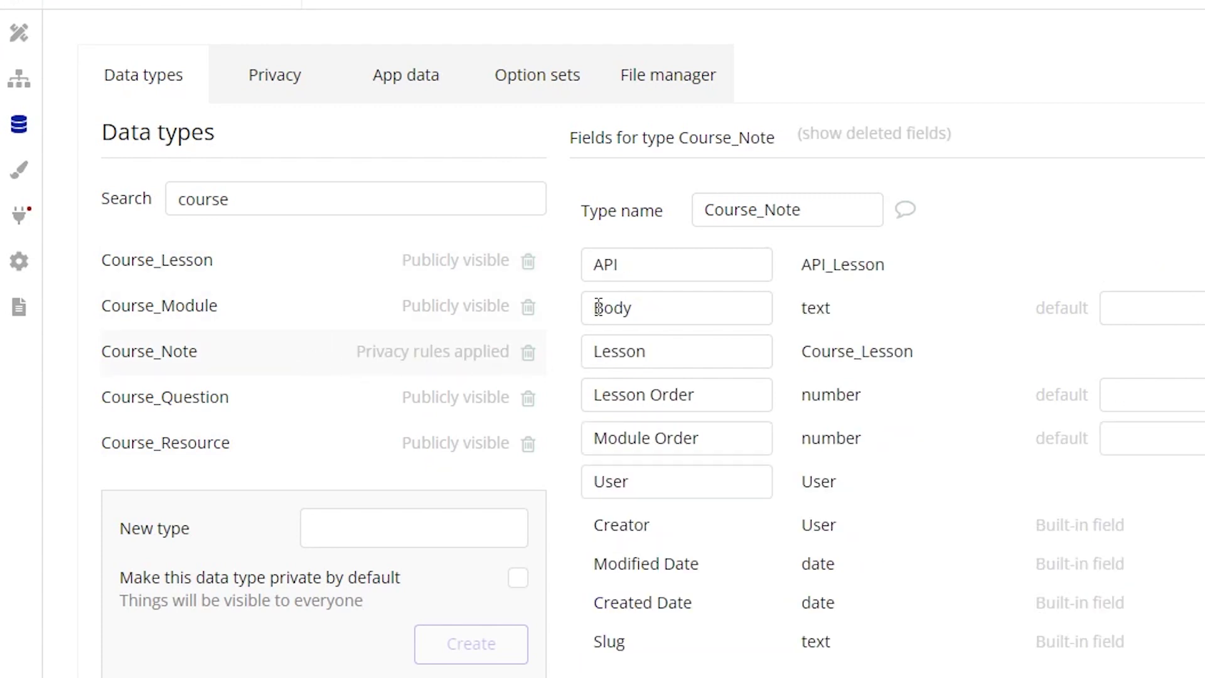
pyautogui.moveTo(599, 307); pyautogui.dragTo(648, 314)
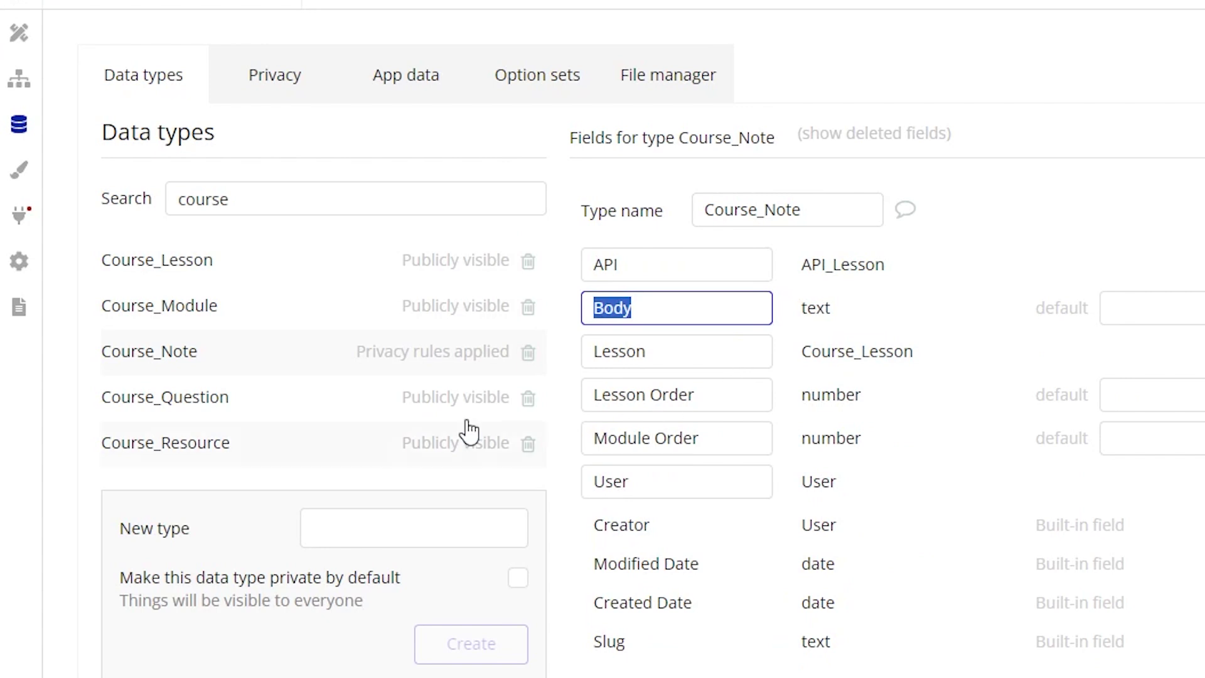
pyautogui.click(315, 402)
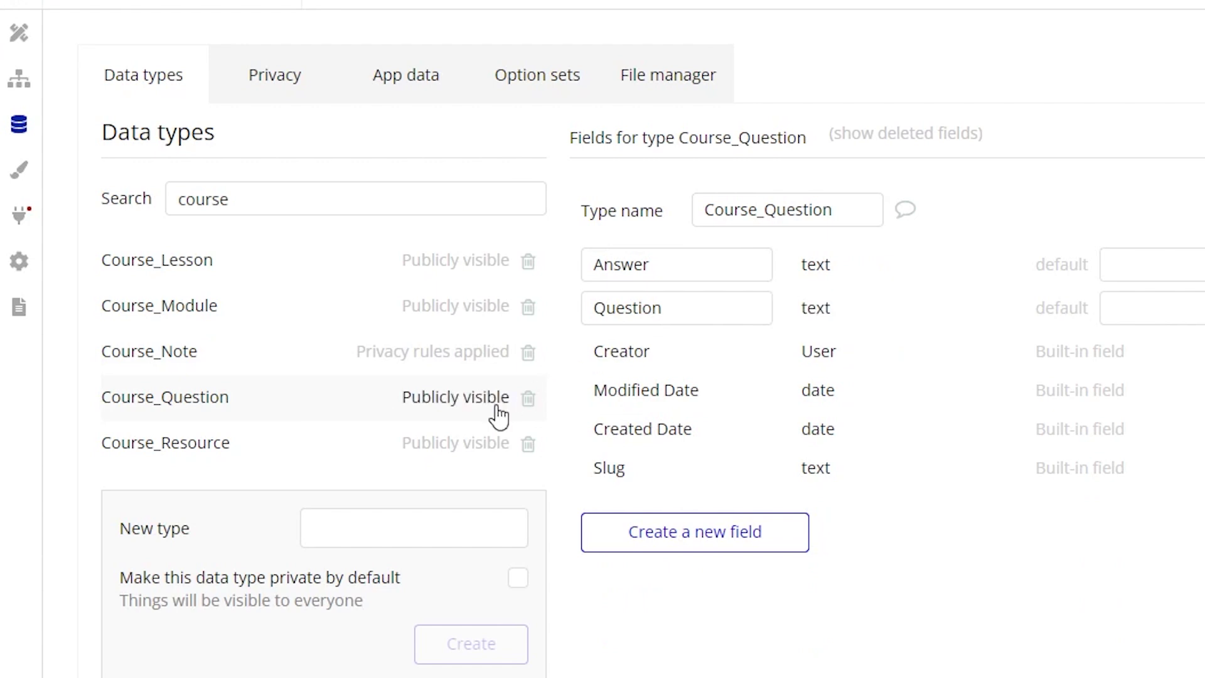
# Step: Check the stored Course_Questions entries, then view the Course_Resource and Course_Lesson fields
pyautogui.click(394, 88)
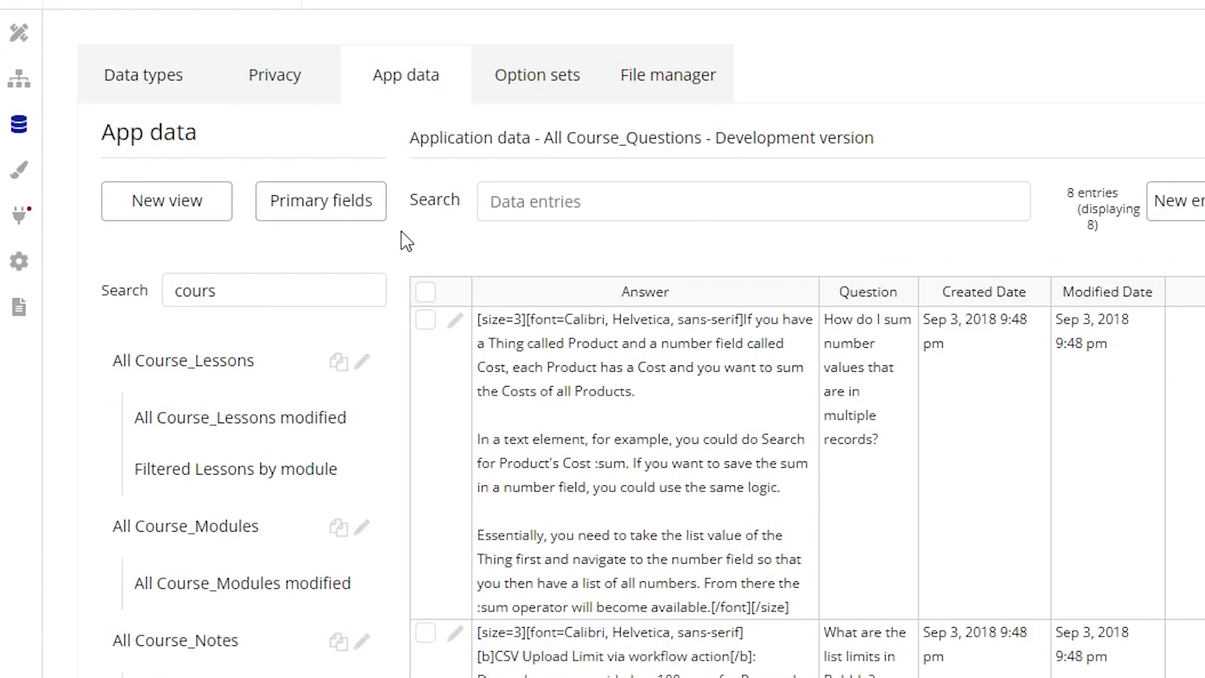
pyautogui.click(171, 88)
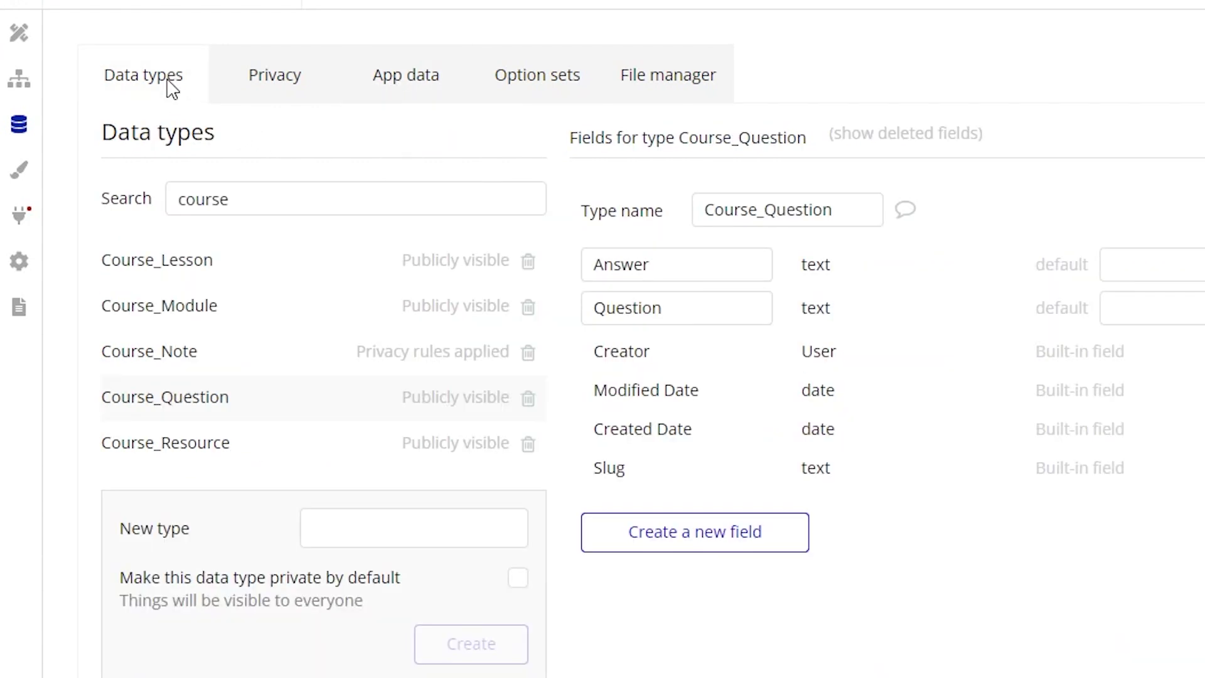
pyautogui.click(262, 441)
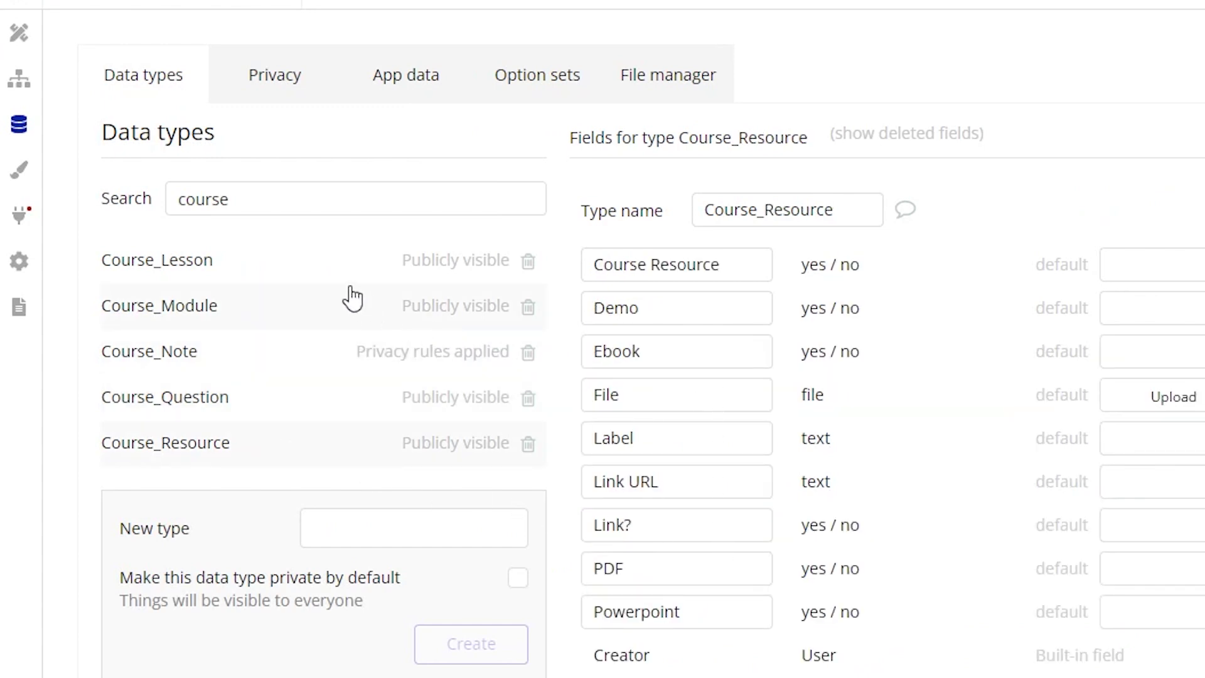
pyautogui.click(337, 269)
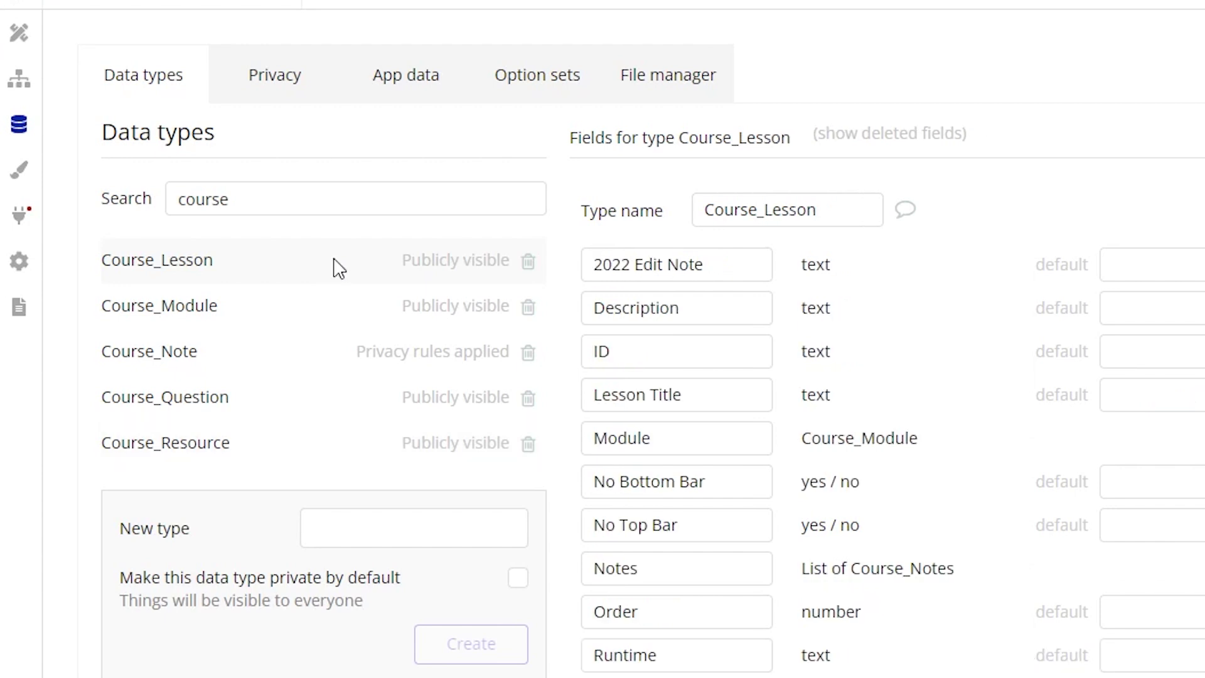
# Step: Look over Course_Lesson's Order, 2022 Edit Note, No Bottom Bar and No Top Bar fields
pyautogui.doubleClick(672, 618)
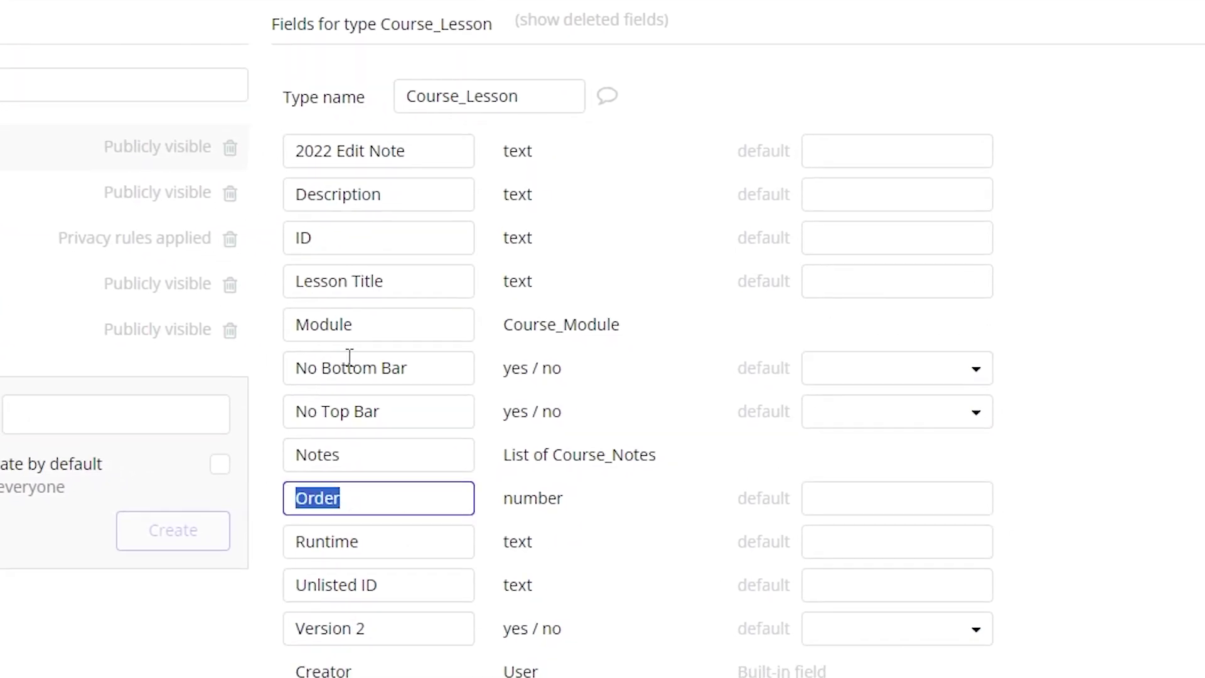
pyautogui.moveTo(297, 156); pyautogui.dragTo(546, 188)
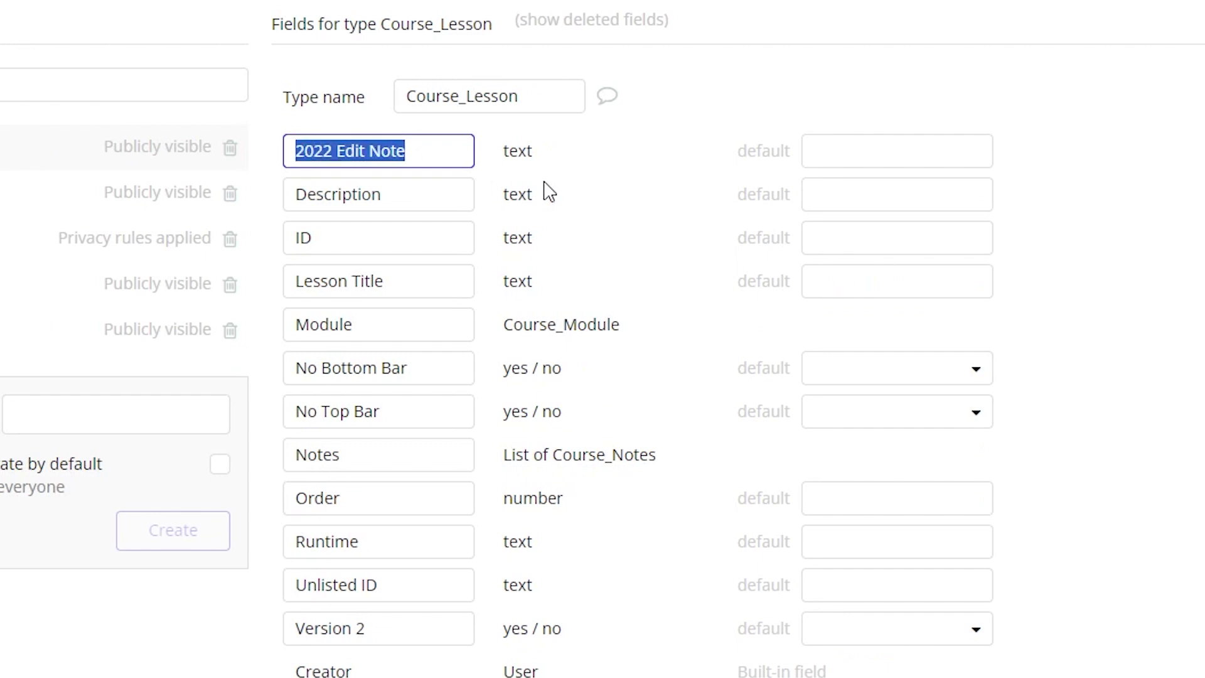
pyautogui.click(647, 362)
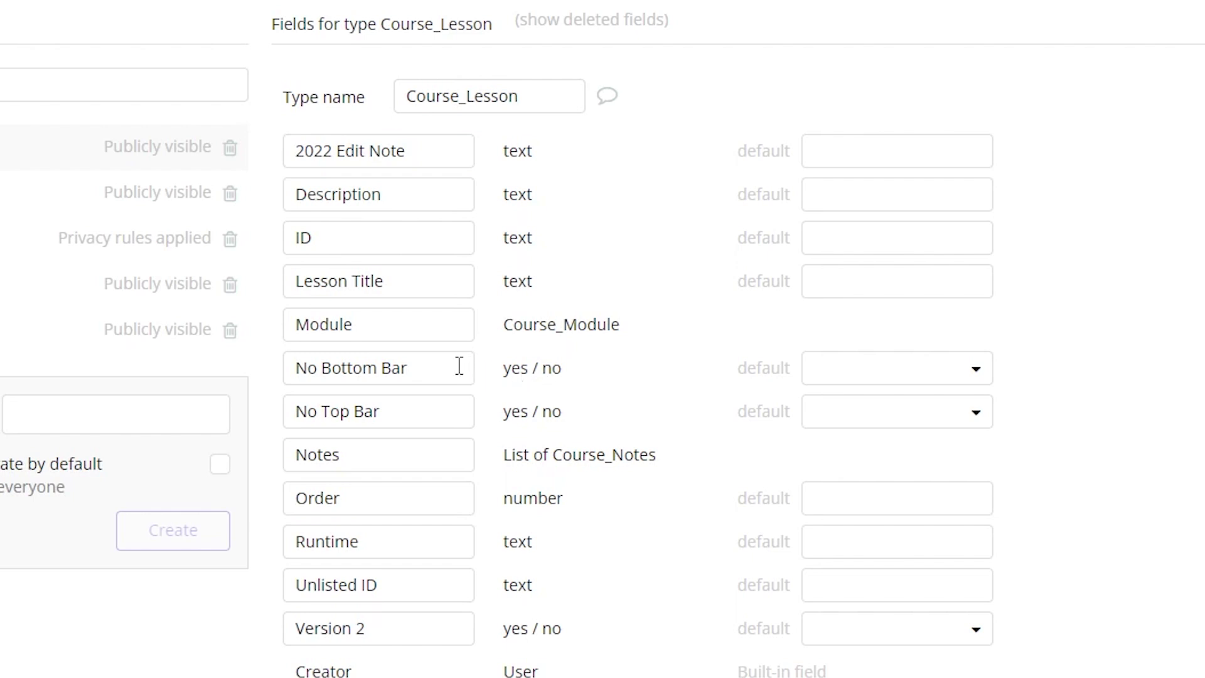
pyautogui.moveTo(437, 366); pyautogui.dragTo(266, 393)
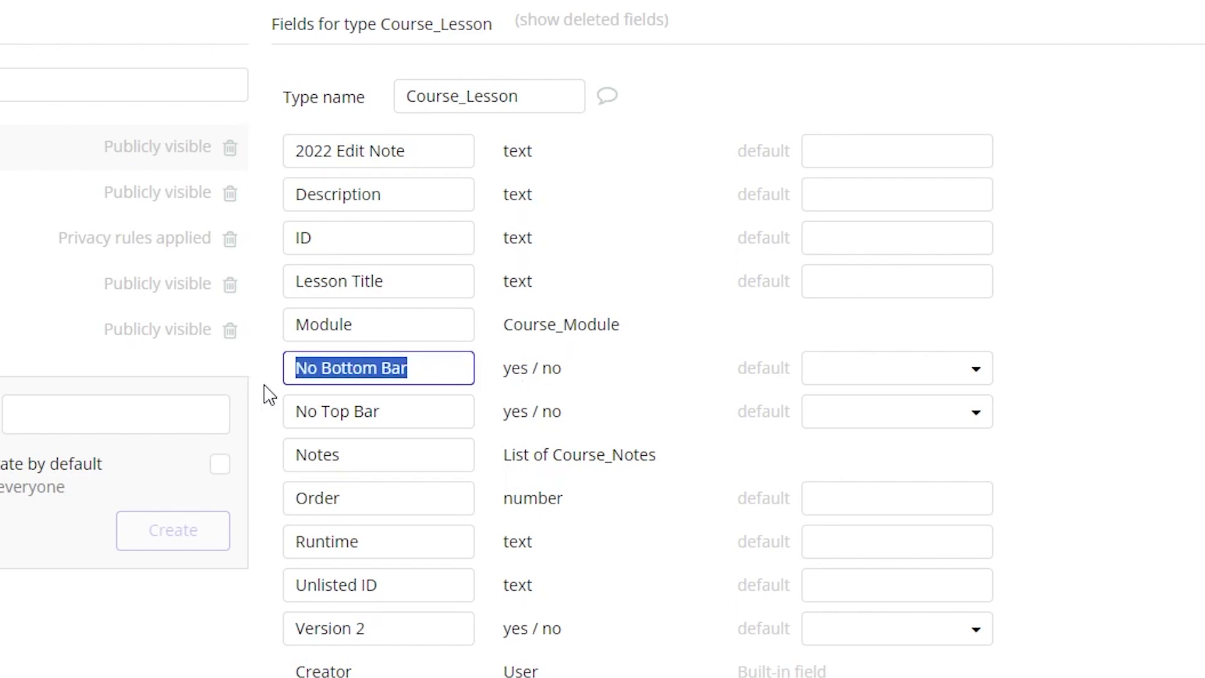
pyautogui.moveTo(411, 413); pyautogui.dragTo(251, 425)
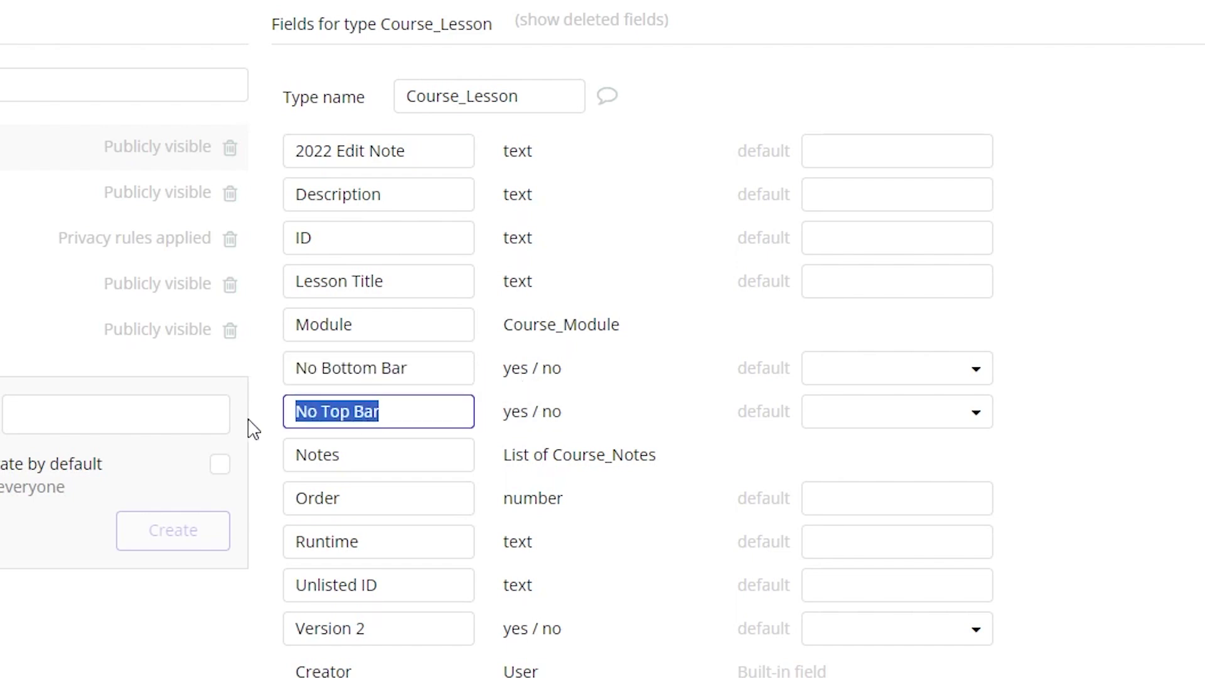
pyautogui.click(559, 498)
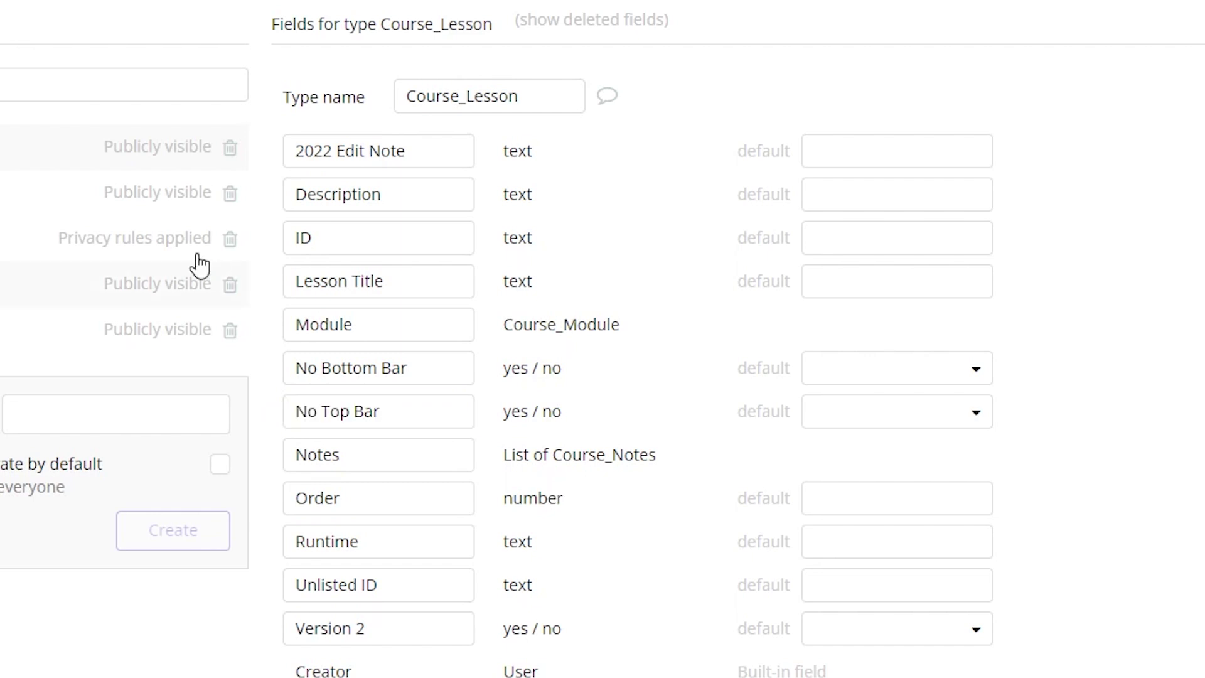
# Step: Check Course_Module's Order field, then view the stored Course_Lessons entries in App data
pyautogui.click(74, 206)
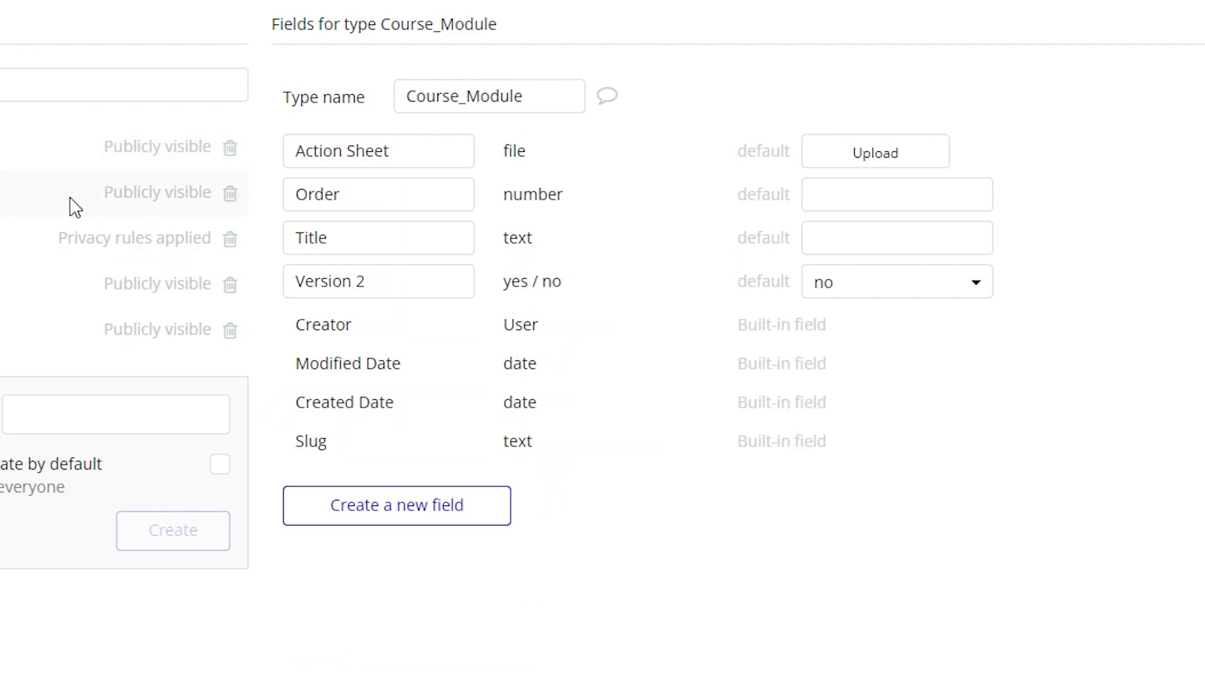
pyautogui.moveTo(288, 197); pyautogui.dragTo(417, 226)
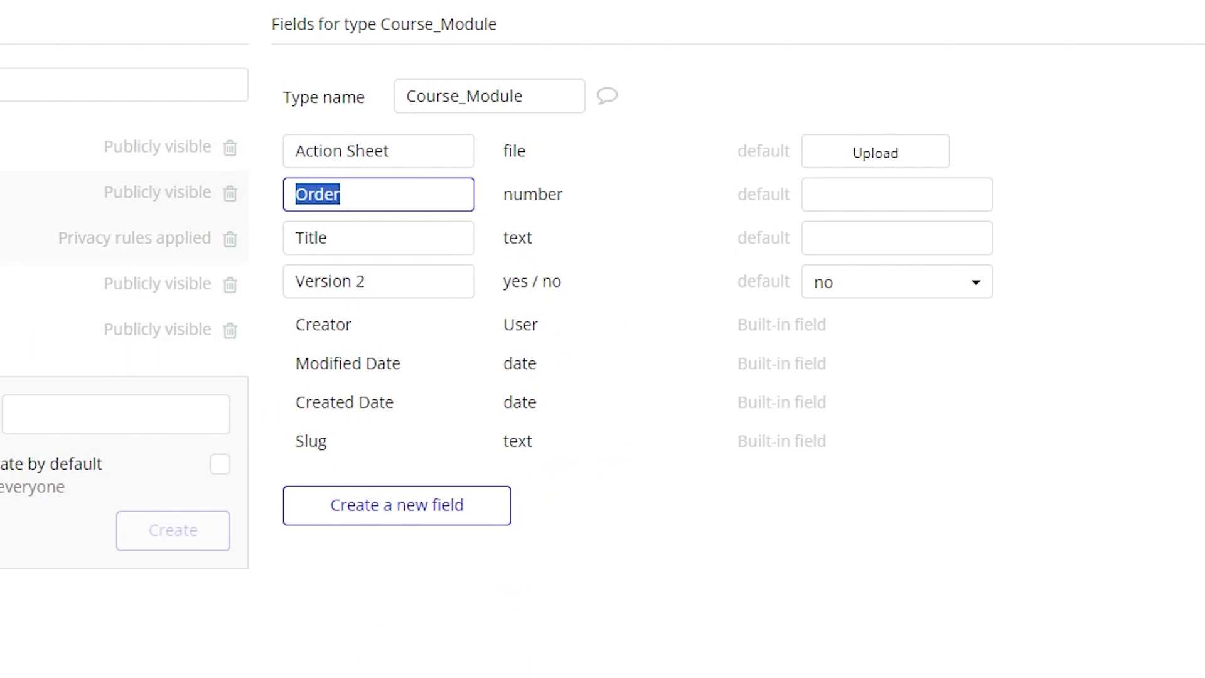
pyautogui.click(243, 266)
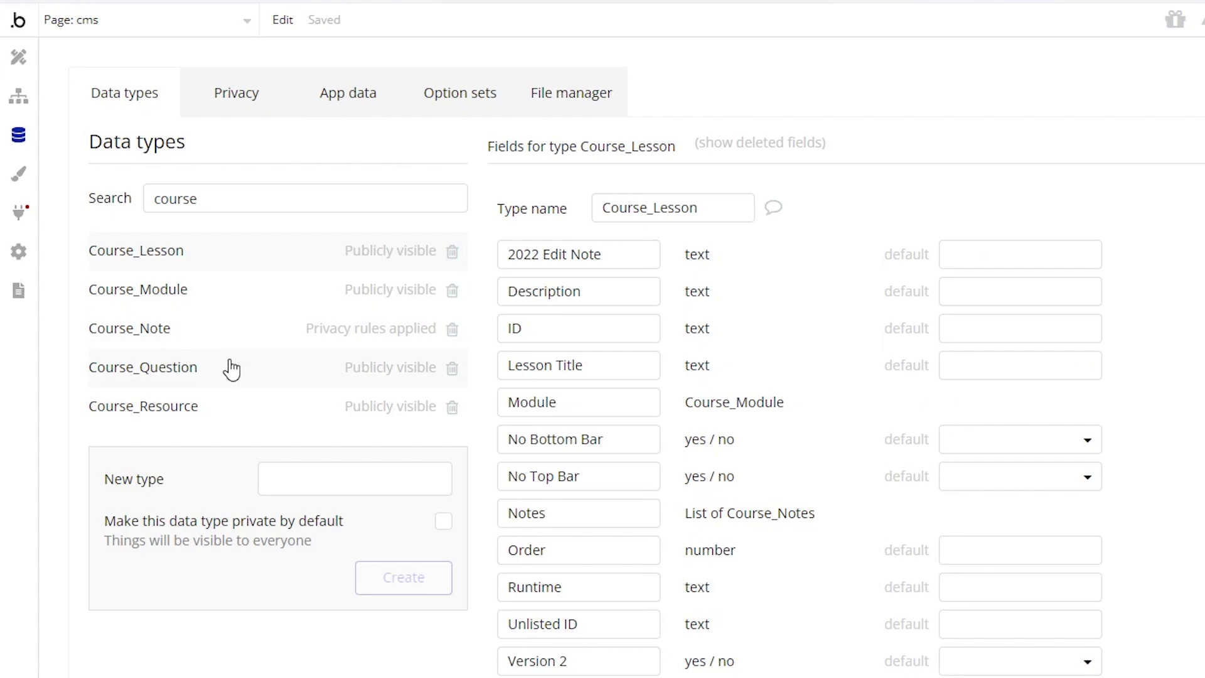
pyautogui.click(339, 111)
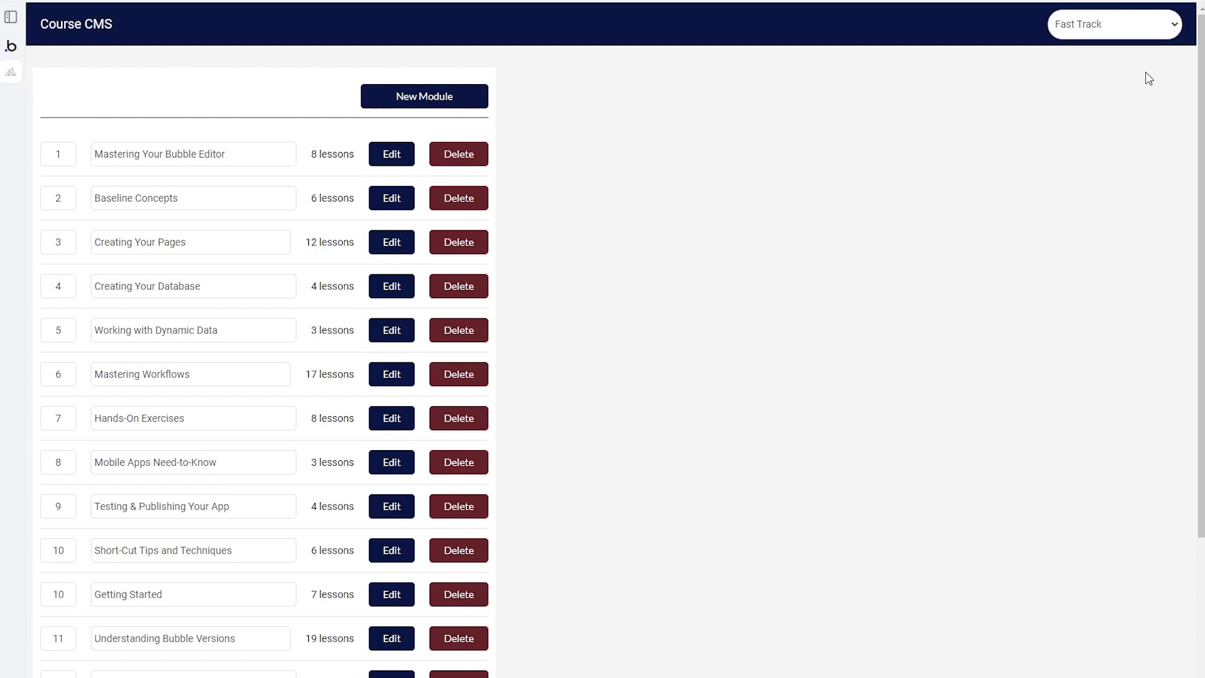
# Step: Keep Fast Track as the course being managed and browse its module list
pyautogui.click(1164, 34)
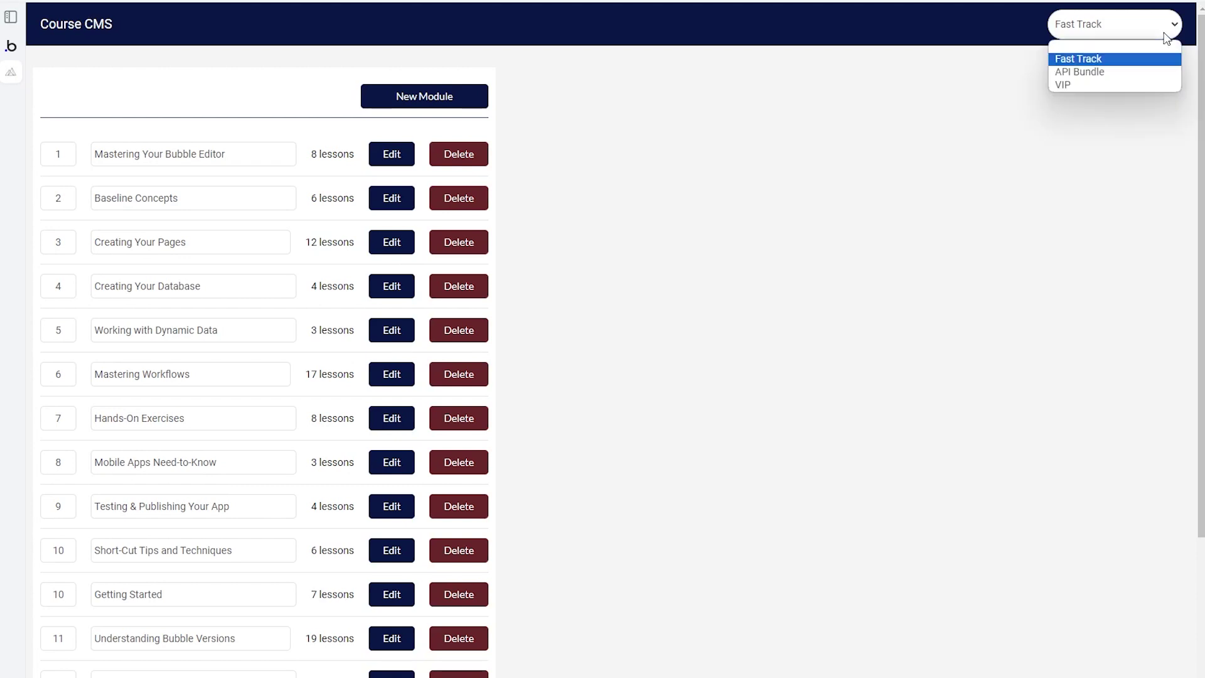
pyautogui.click(1112, 62)
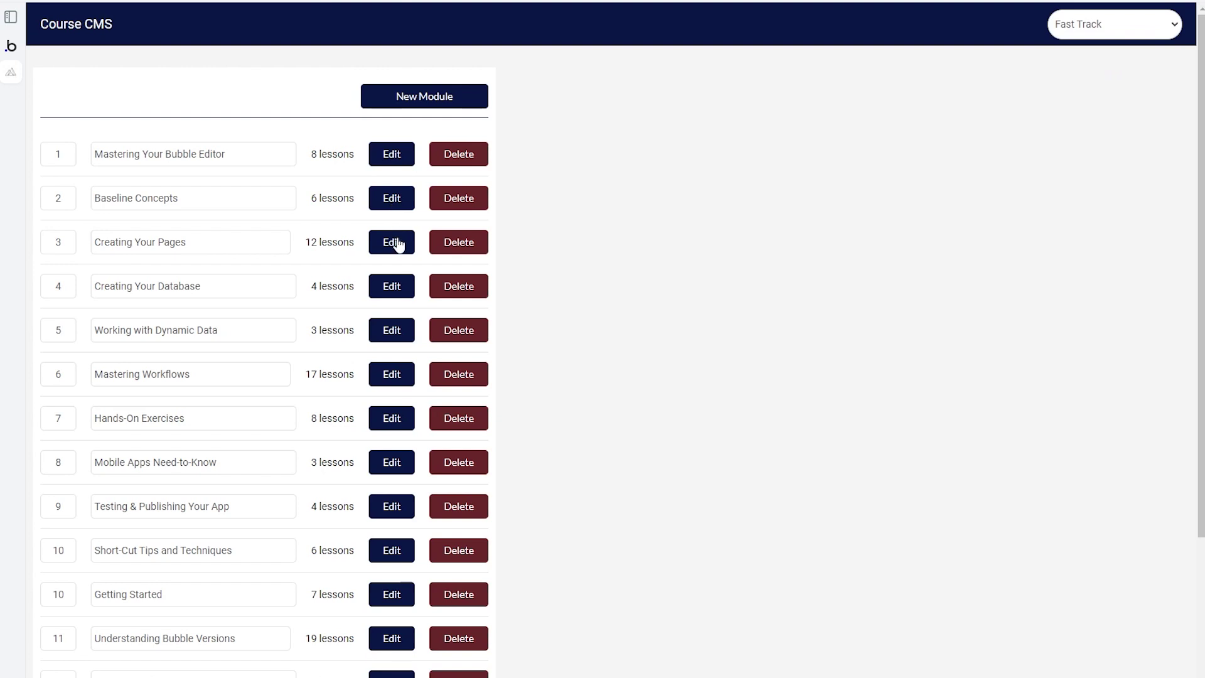
pyautogui.scroll(-4, 398, 245)
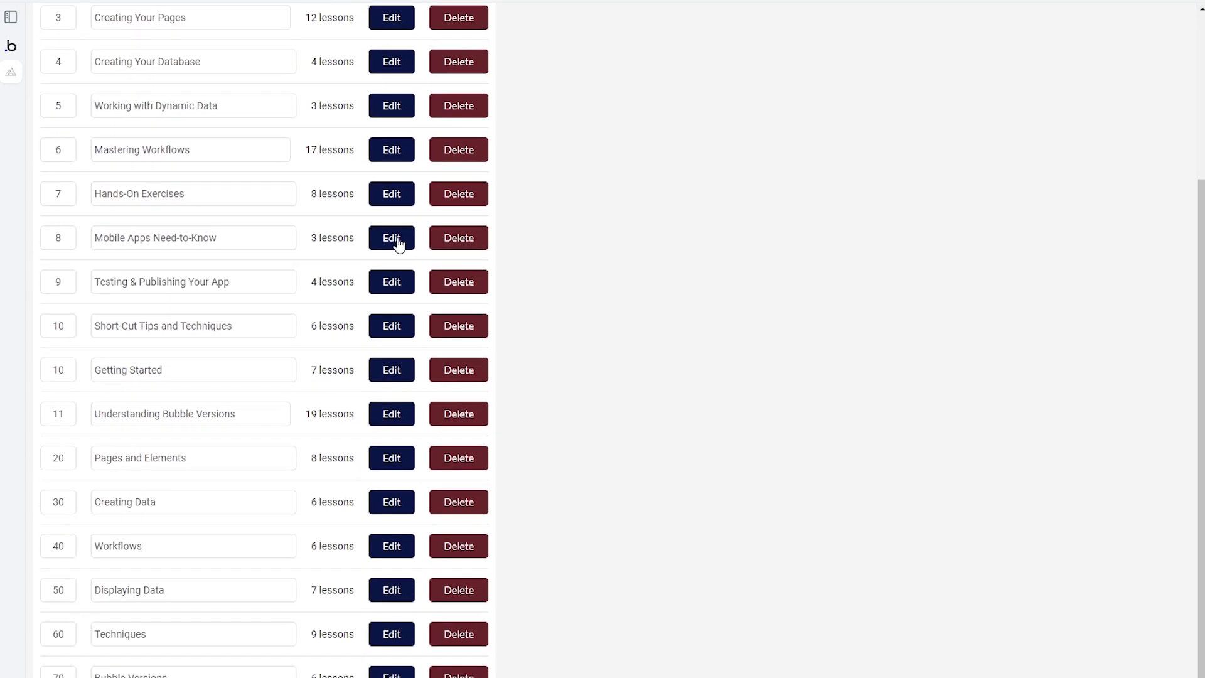
pyautogui.scroll(4, 398, 244)
# Step: Go through the Creating Your Pages lessons and turn on No Top Bar for Container Layouts
pyautogui.click(398, 241)
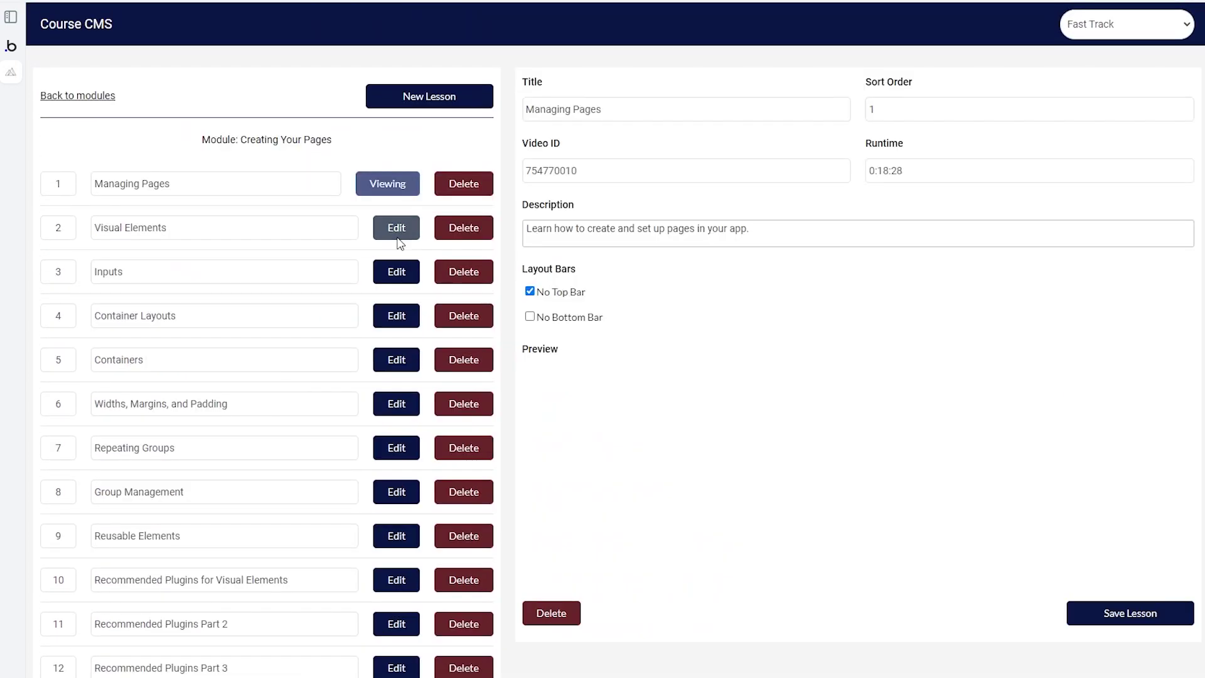
pyautogui.click(397, 228)
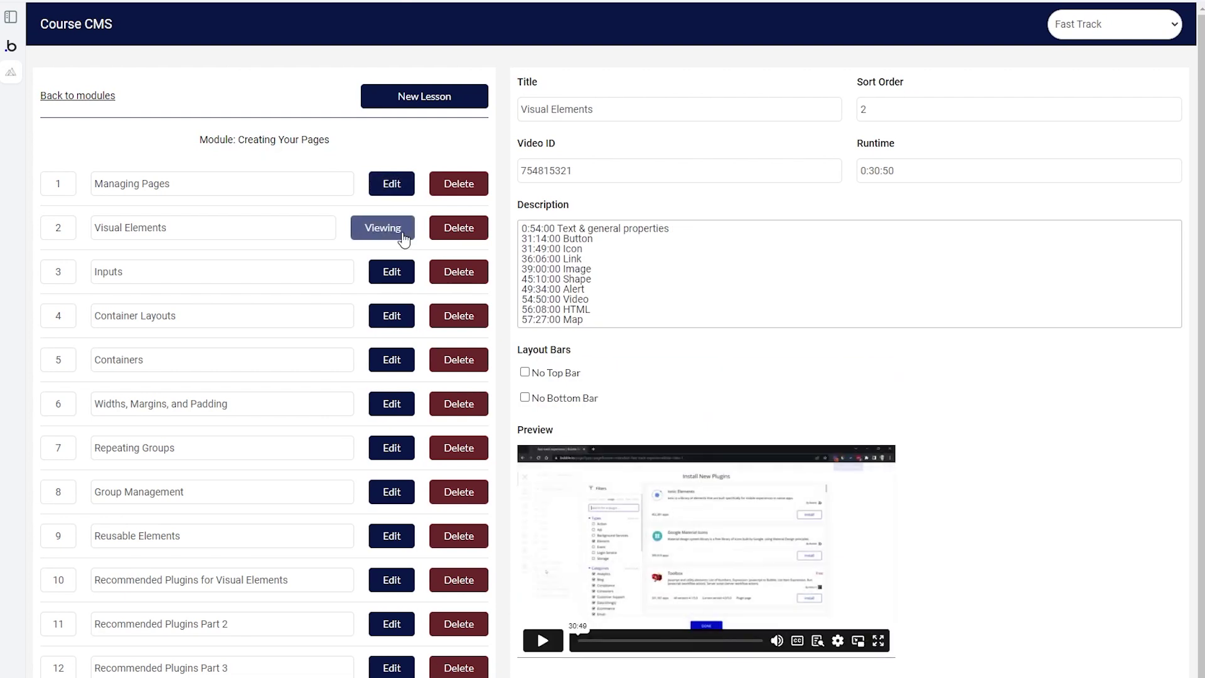
pyautogui.click(398, 270)
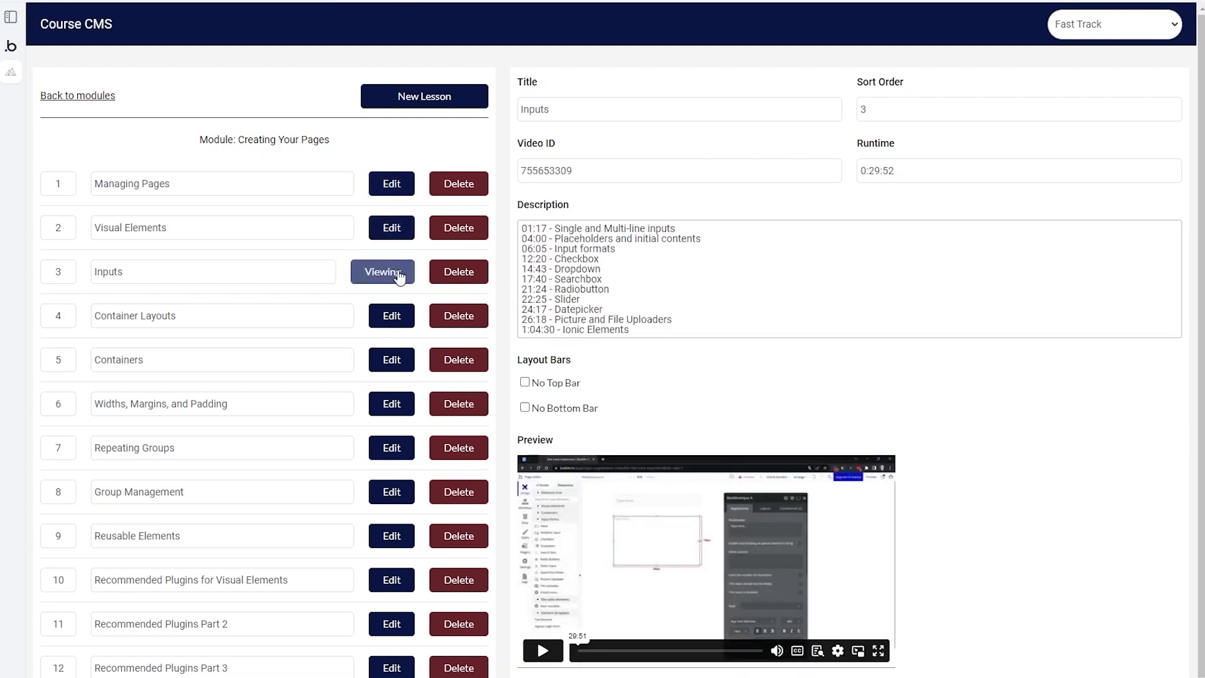
pyautogui.click(401, 319)
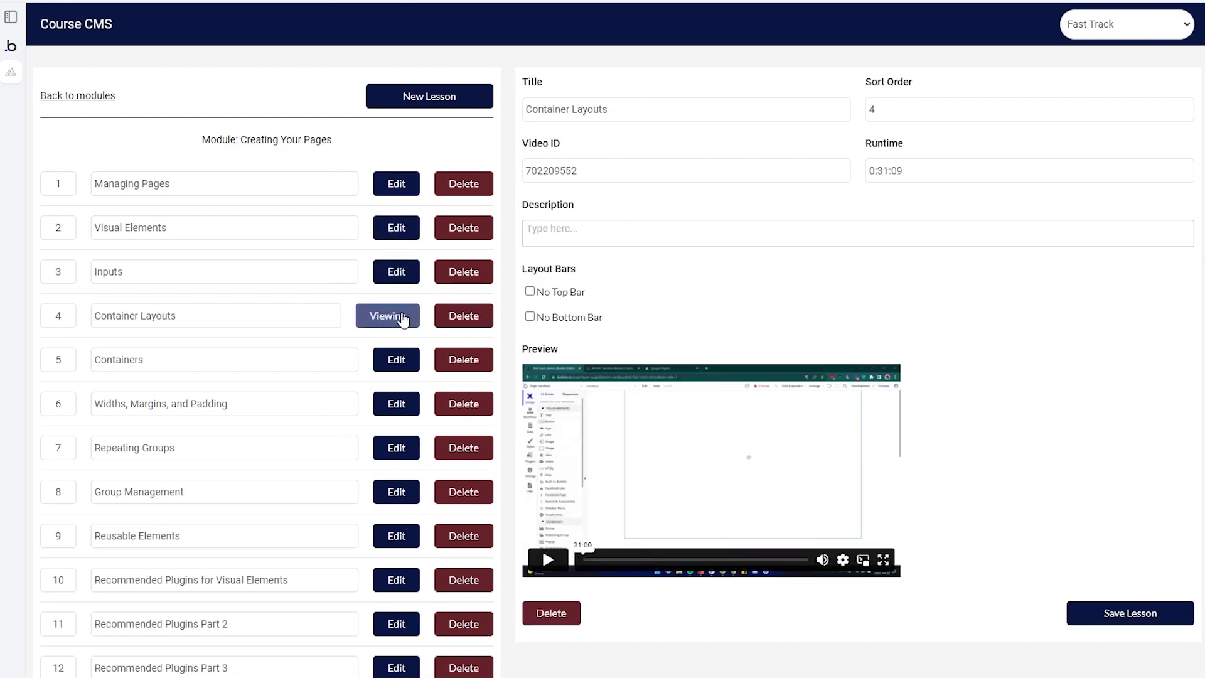
pyautogui.click(546, 292)
pyautogui.click(402, 185)
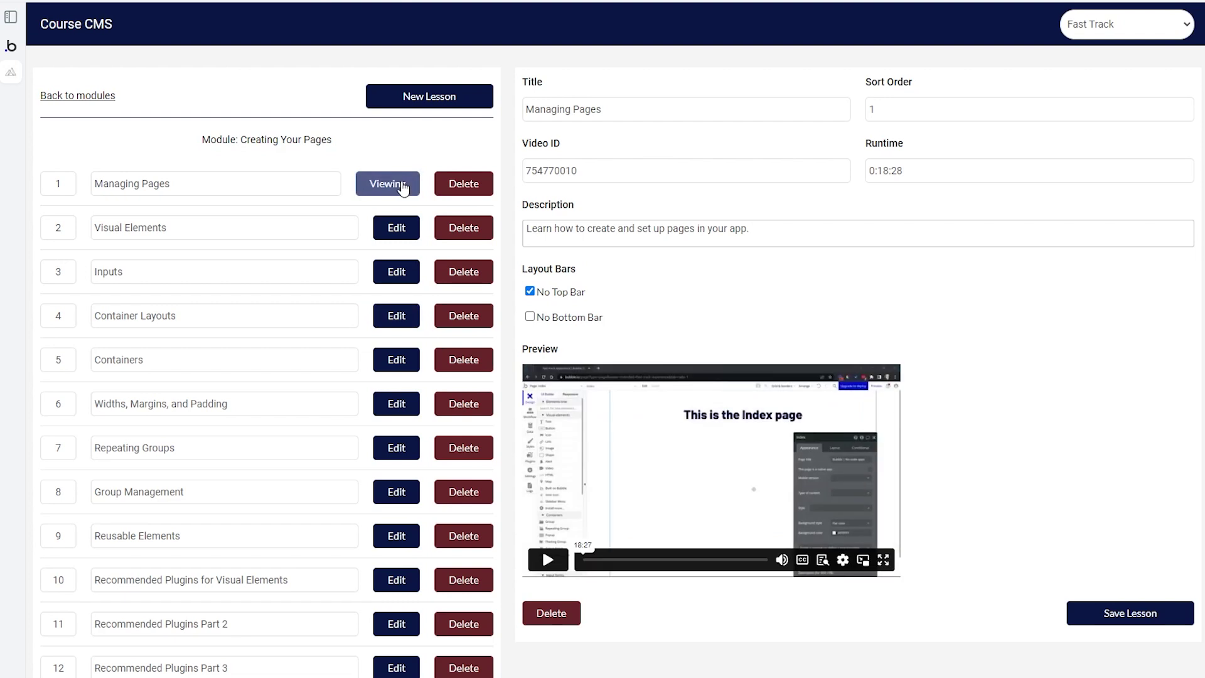
# Step: Return to the modules and browse the Mastering Workflows lessons
pyautogui.click(87, 107)
pyautogui.scroll(-2, 323, 289)
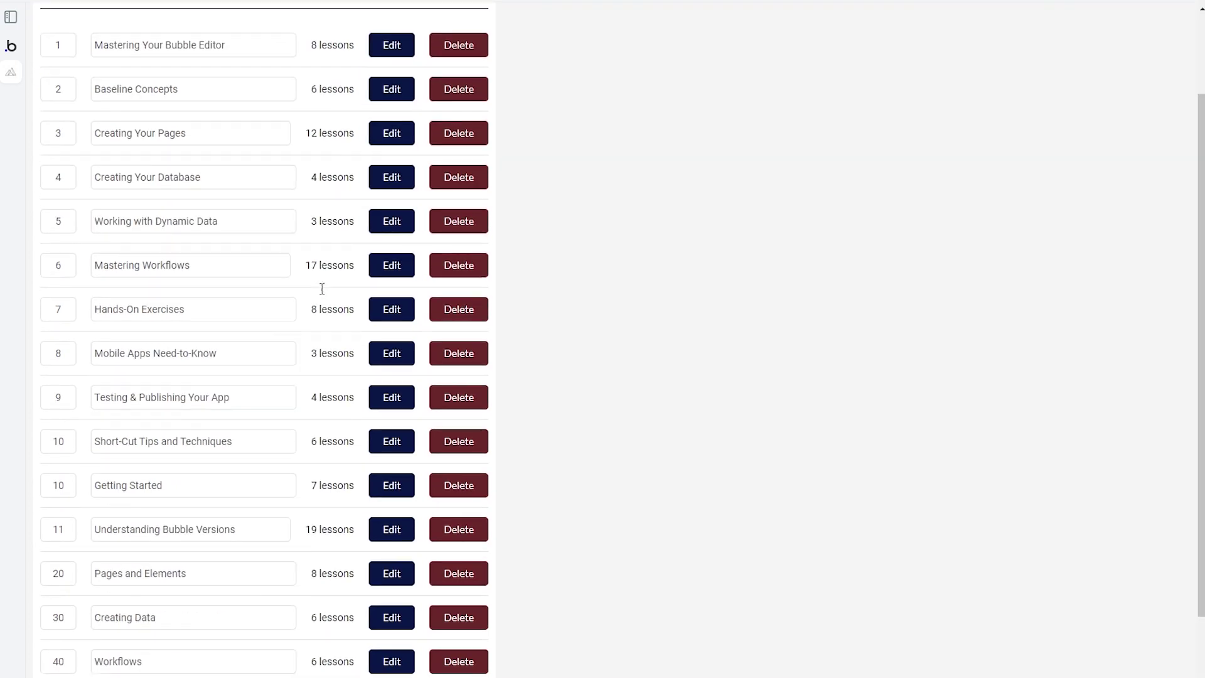
pyautogui.click(381, 232)
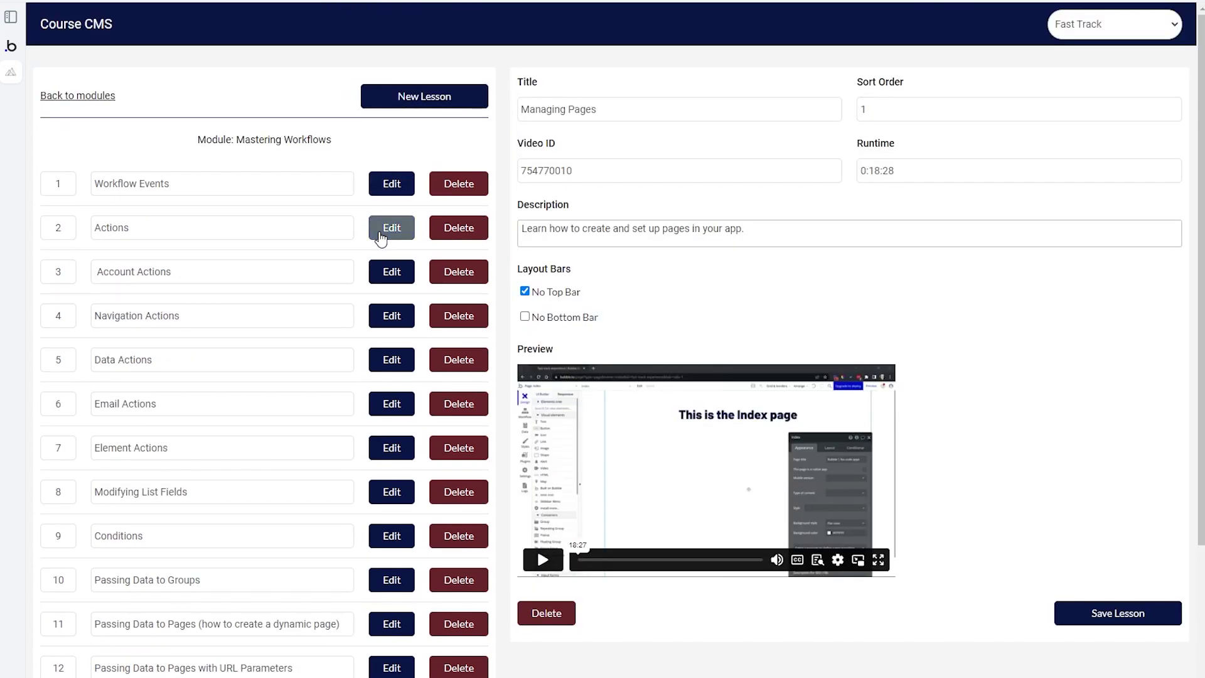
pyautogui.scroll(-1, 556, 418)
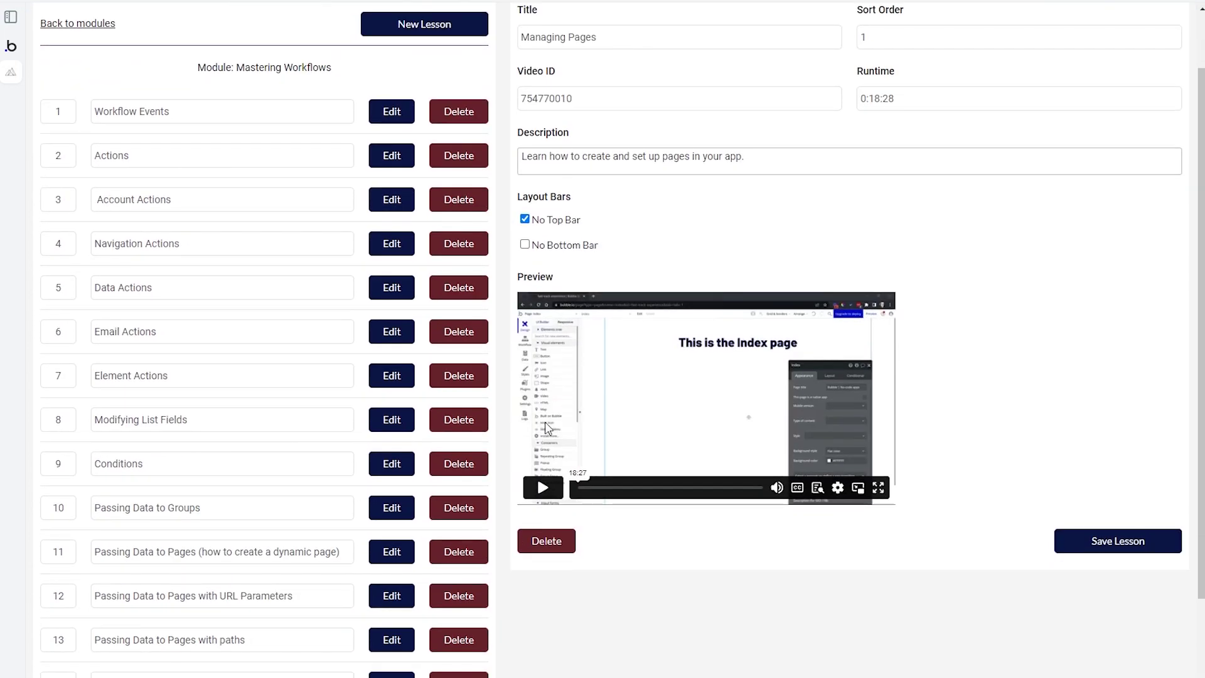
pyautogui.scroll(1, 1001, 460)
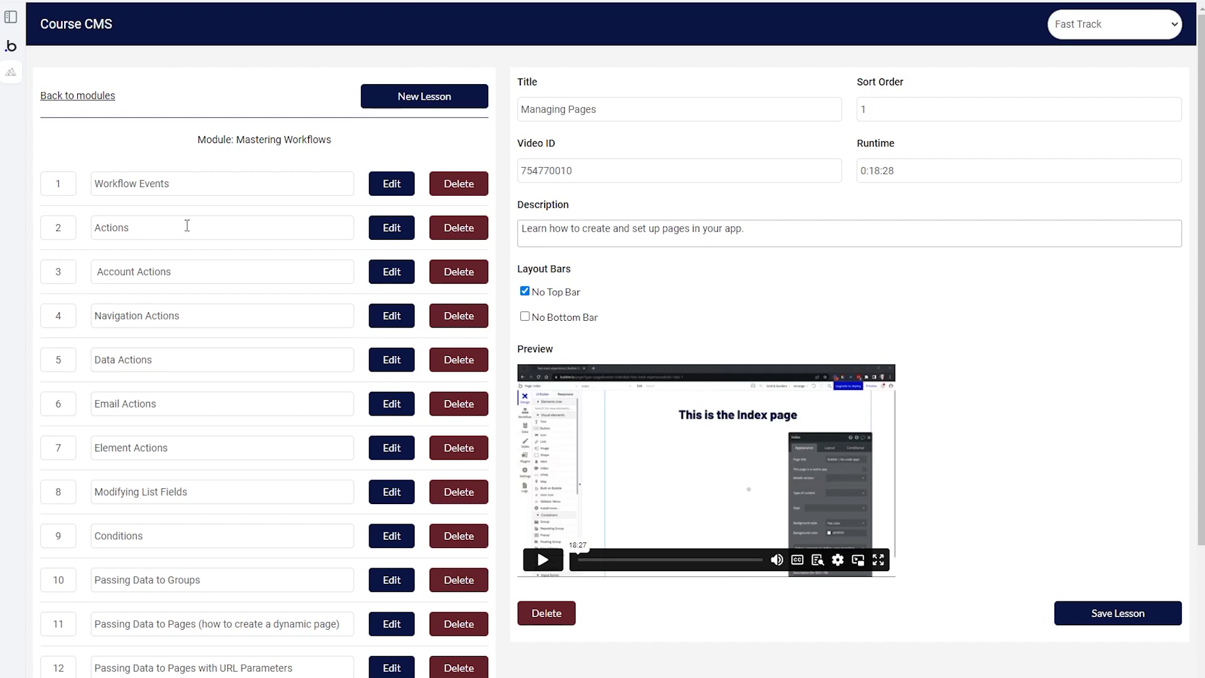
pyautogui.scroll(-2, 120, 343)
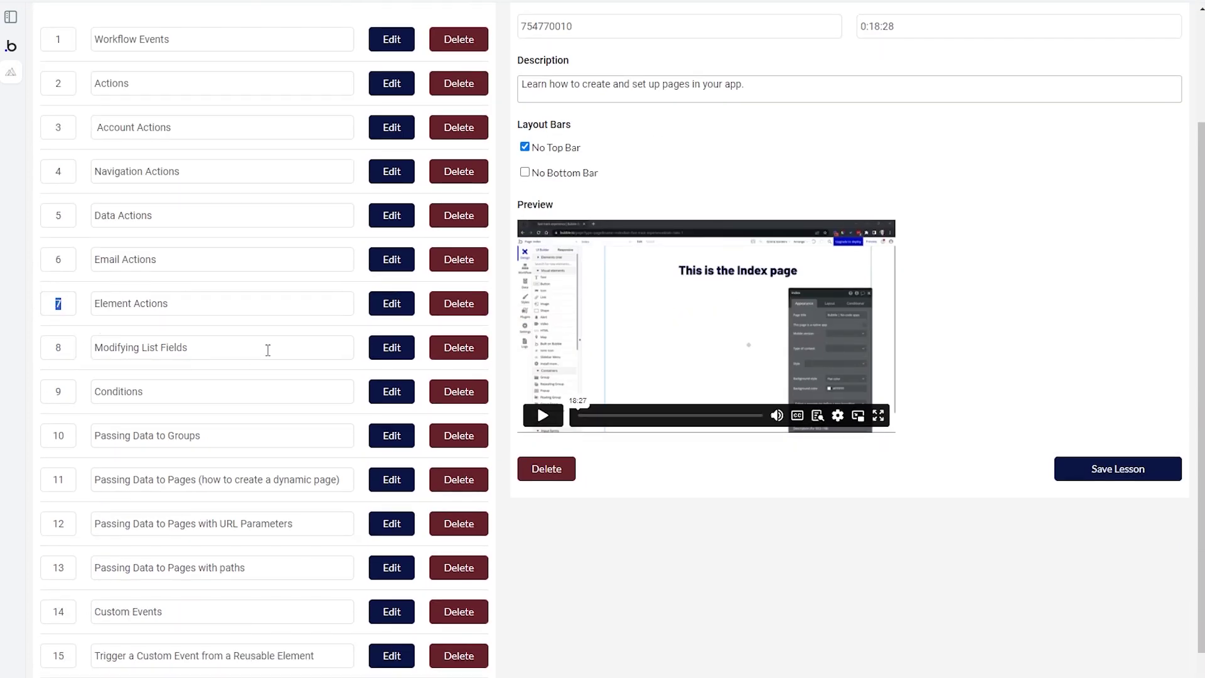
pyautogui.scroll(2, 97, 134)
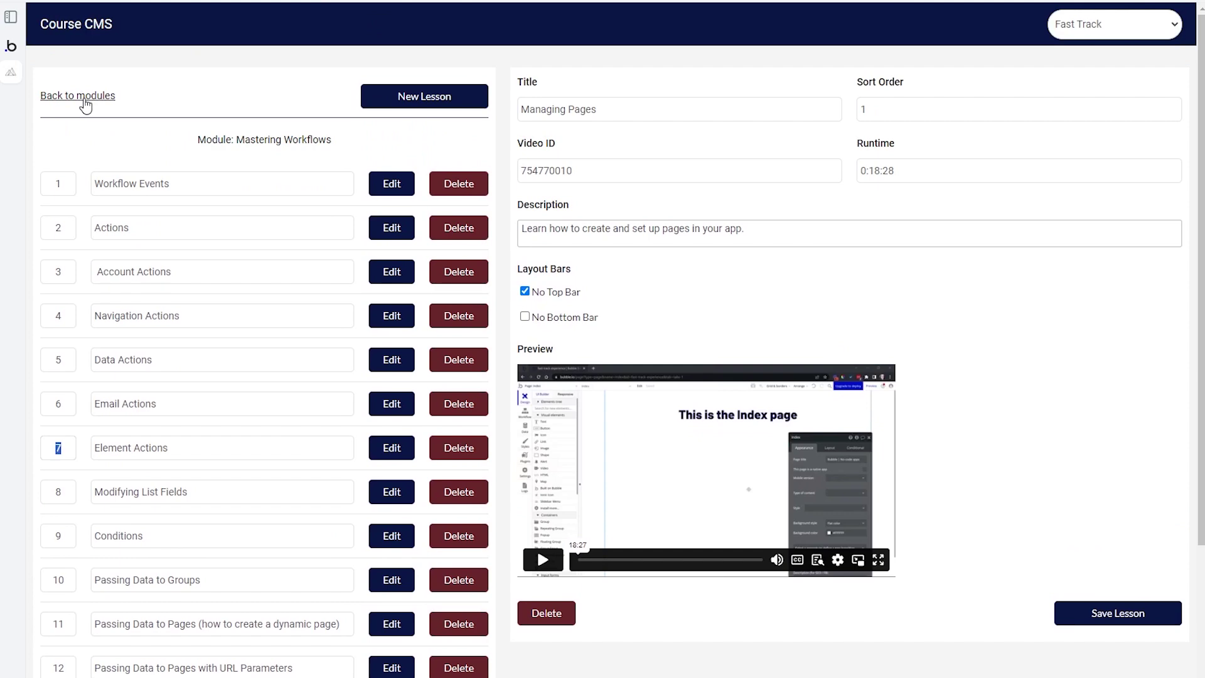
# Step: Open Understanding Bubble Versions and load its Version 4 lesson into the editor
pyautogui.click(85, 106)
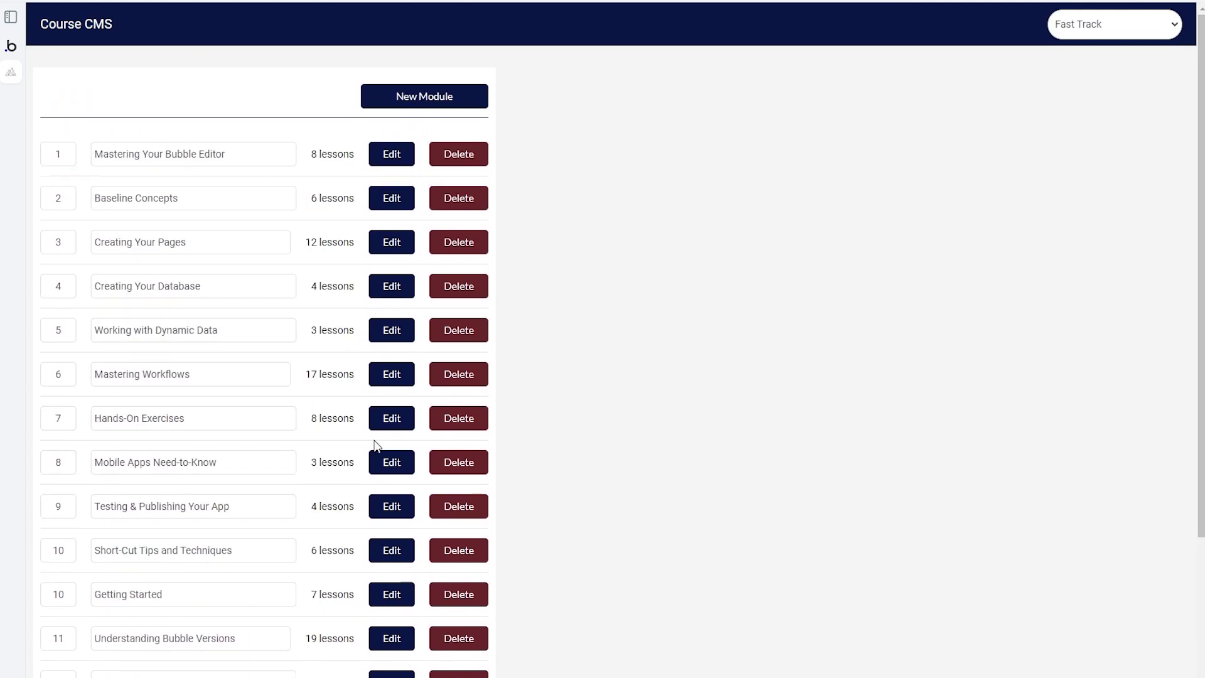
pyautogui.scroll(-3, 368, 533)
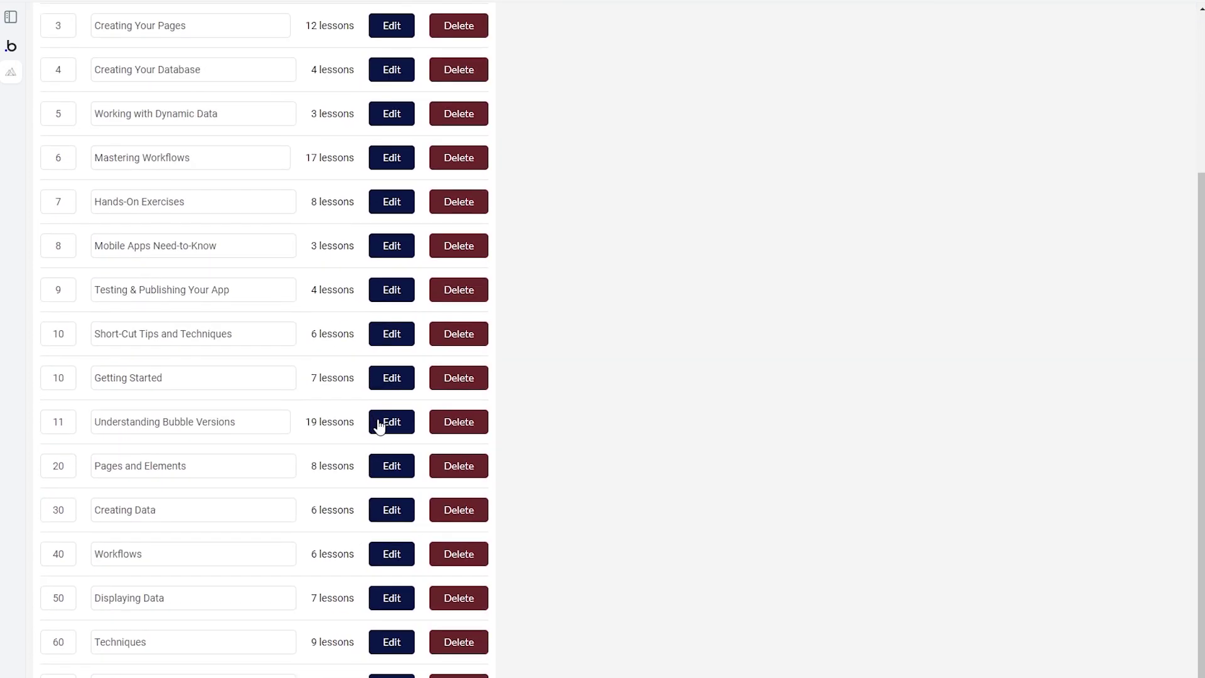
pyautogui.click(380, 426)
pyautogui.scroll(3, 381, 426)
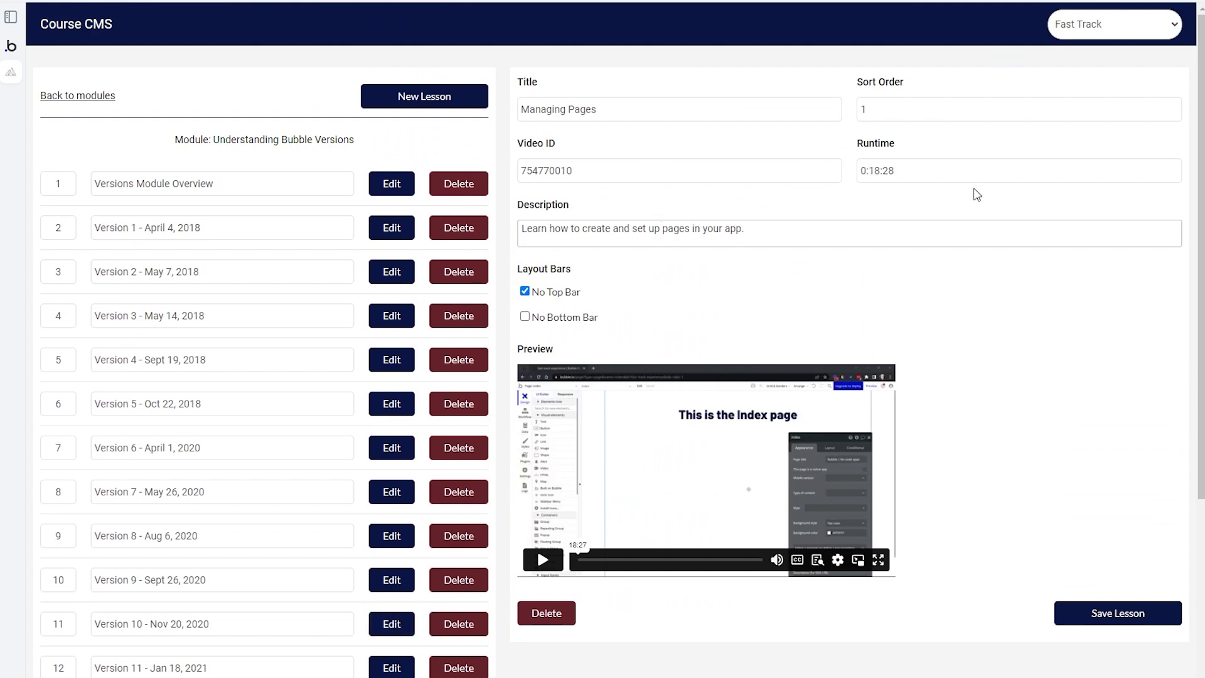
pyautogui.click(387, 368)
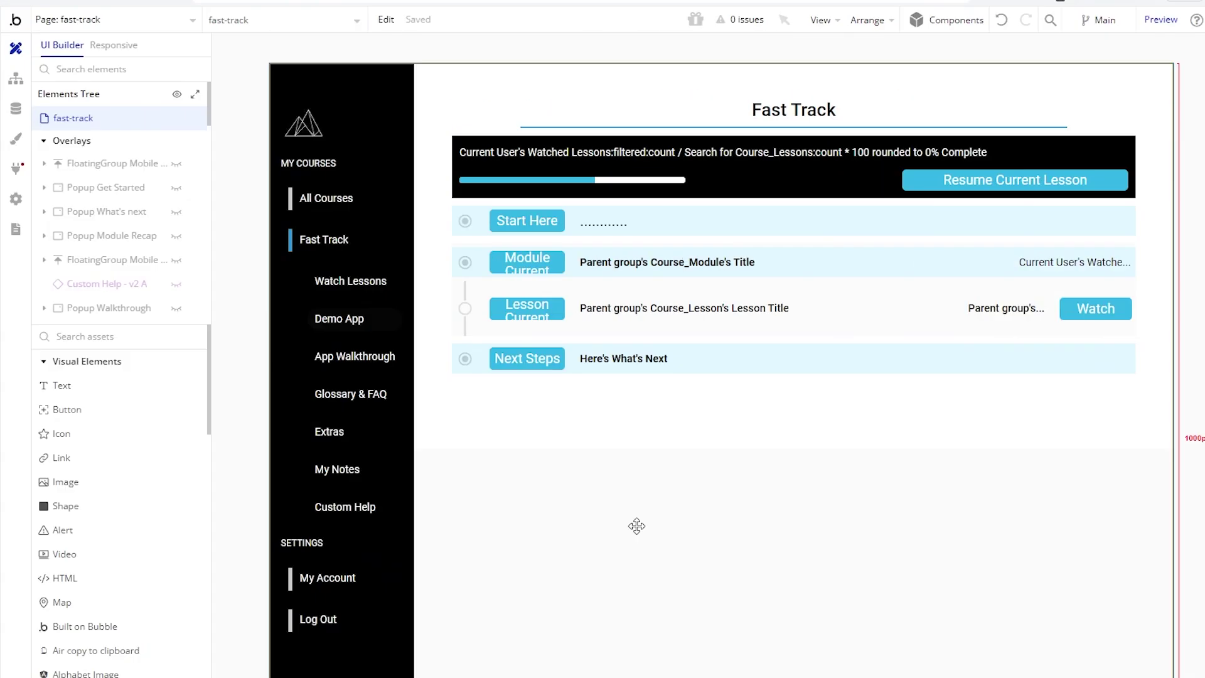
# Step: Inspect the fast-track page, Group Content and the Group Sub-Menu navigation group
pyautogui.doubleClick(638, 525)
pyautogui.moveTo(862, 444); pyautogui.dragTo(766, 506)
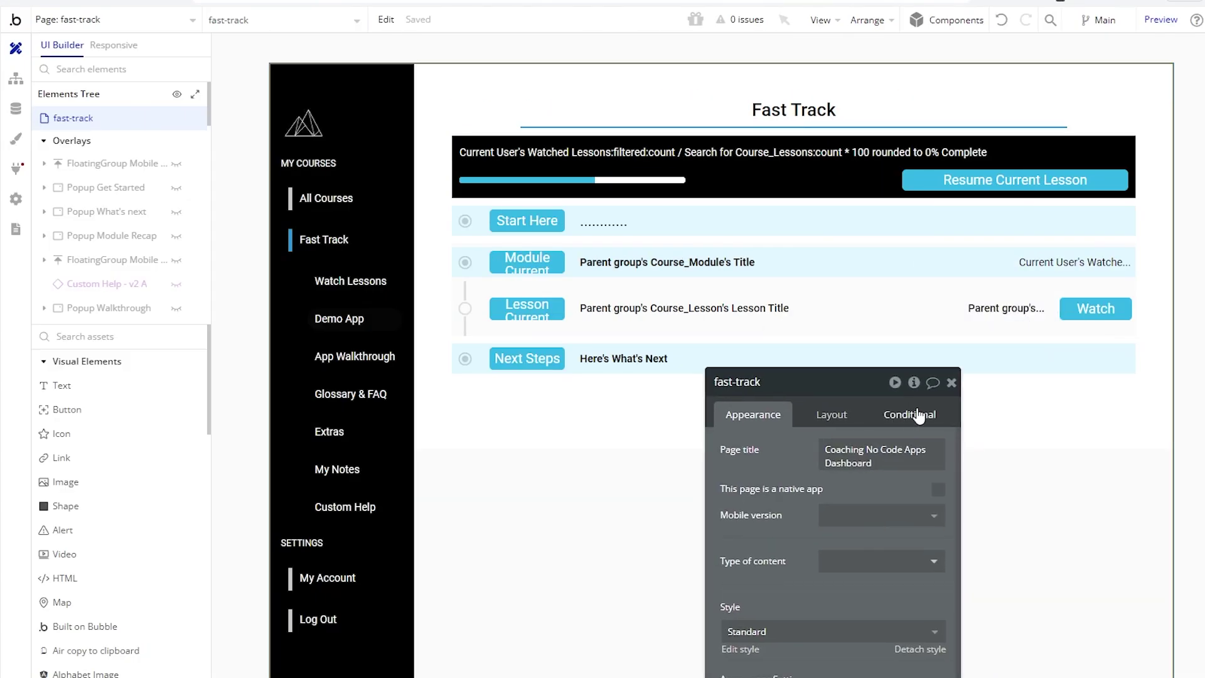
pyautogui.click(949, 383)
pyautogui.doubleClick(492, 422)
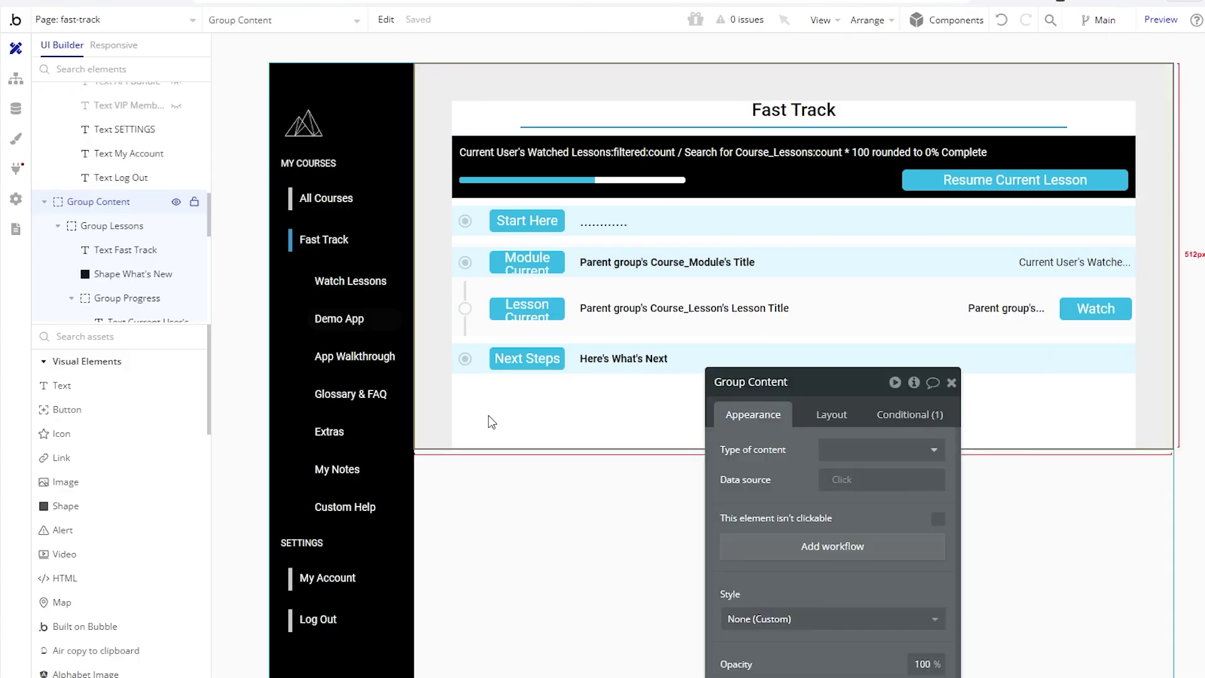
pyautogui.click(365, 411)
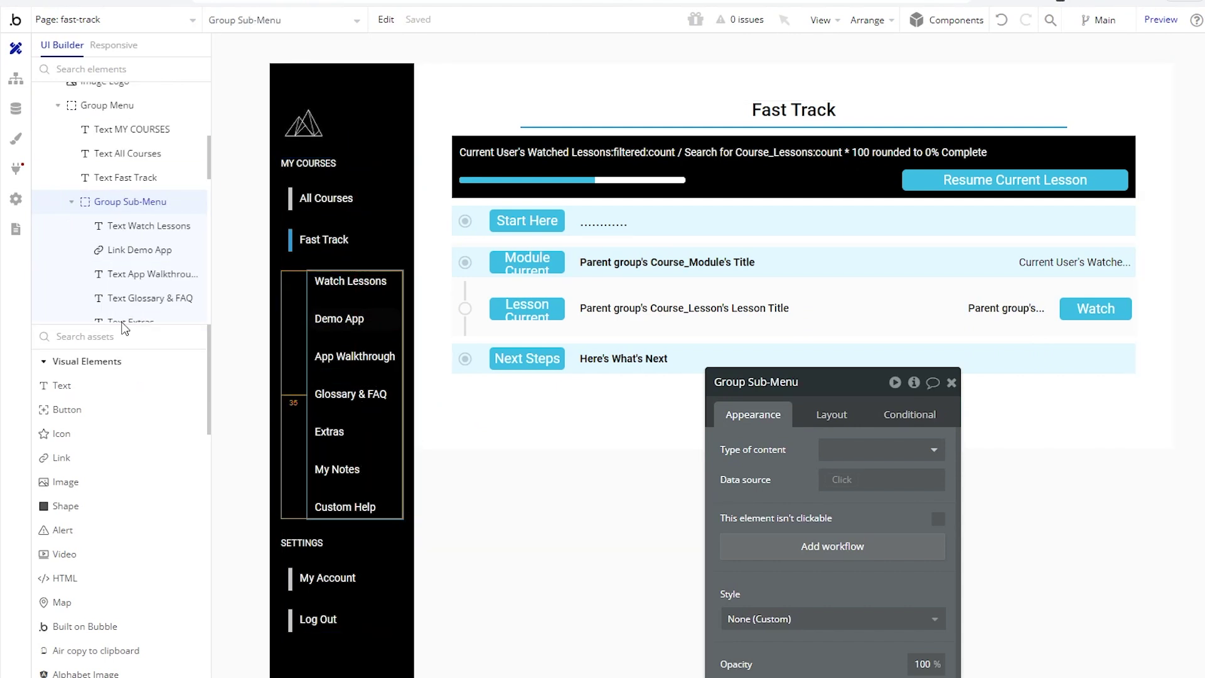
# Step: Enlarge the Elements Tree and select the current lesson's radio-button icon
pyautogui.moveTo(125, 327); pyautogui.dragTo(152, 559)
pyautogui.scroll(-3, 171, 489)
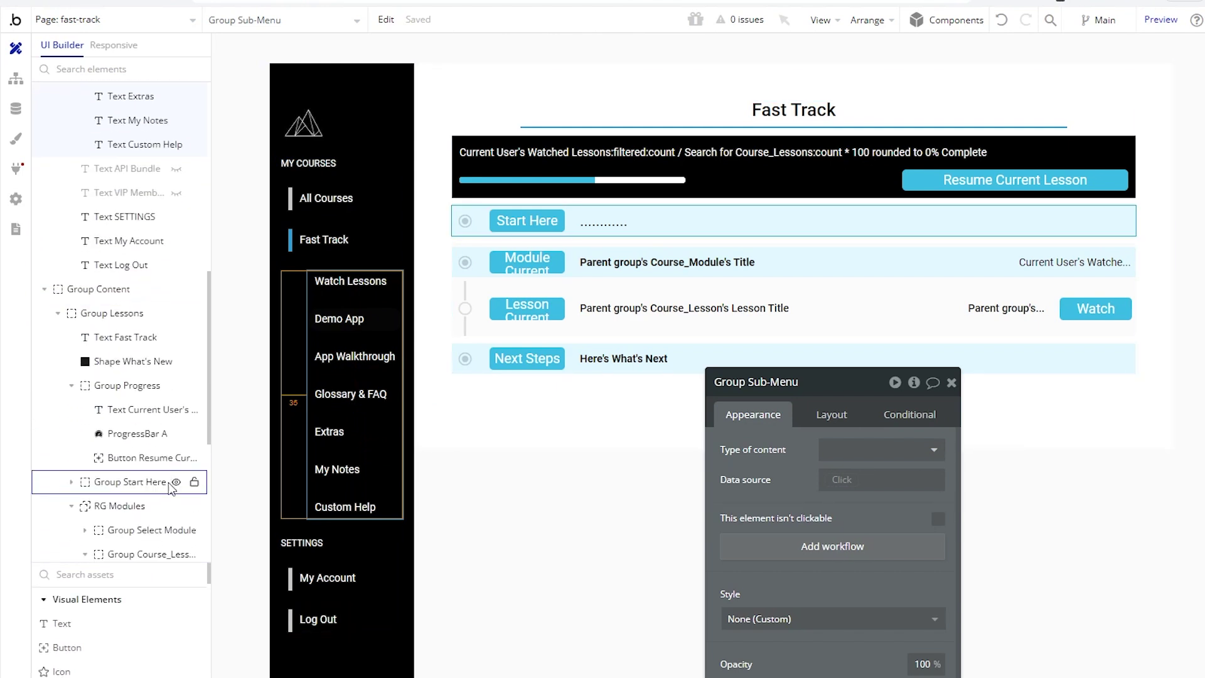
pyautogui.scroll(5, 172, 487)
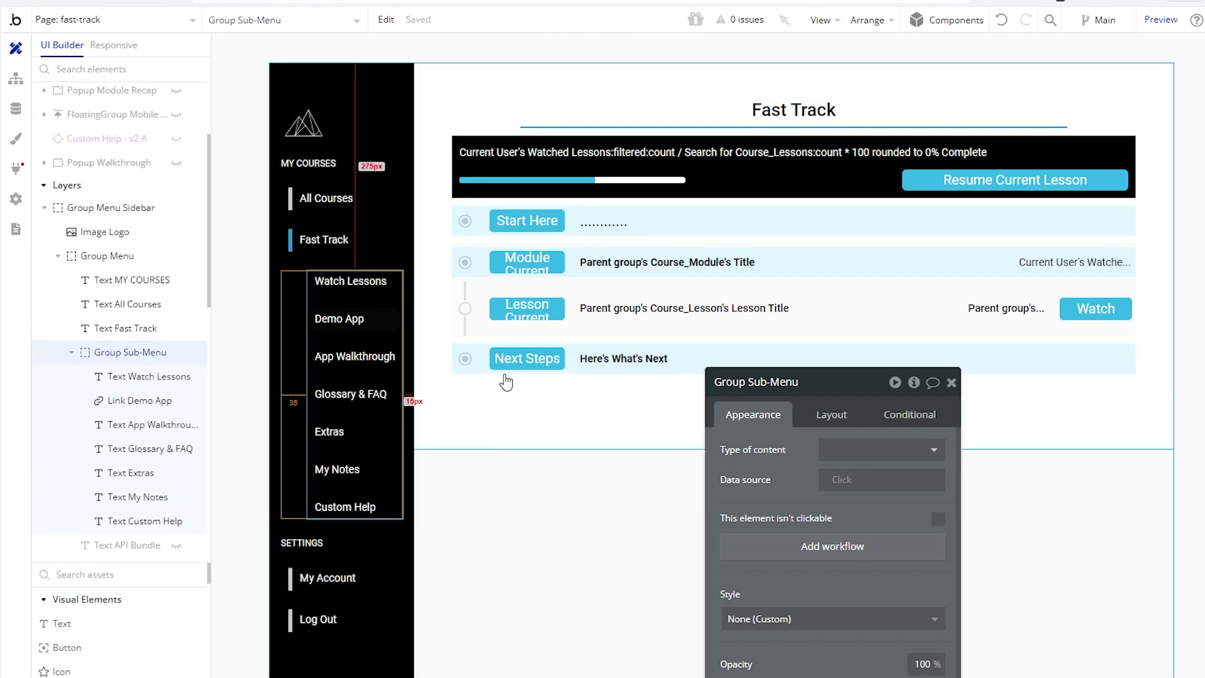
pyautogui.click(465, 308)
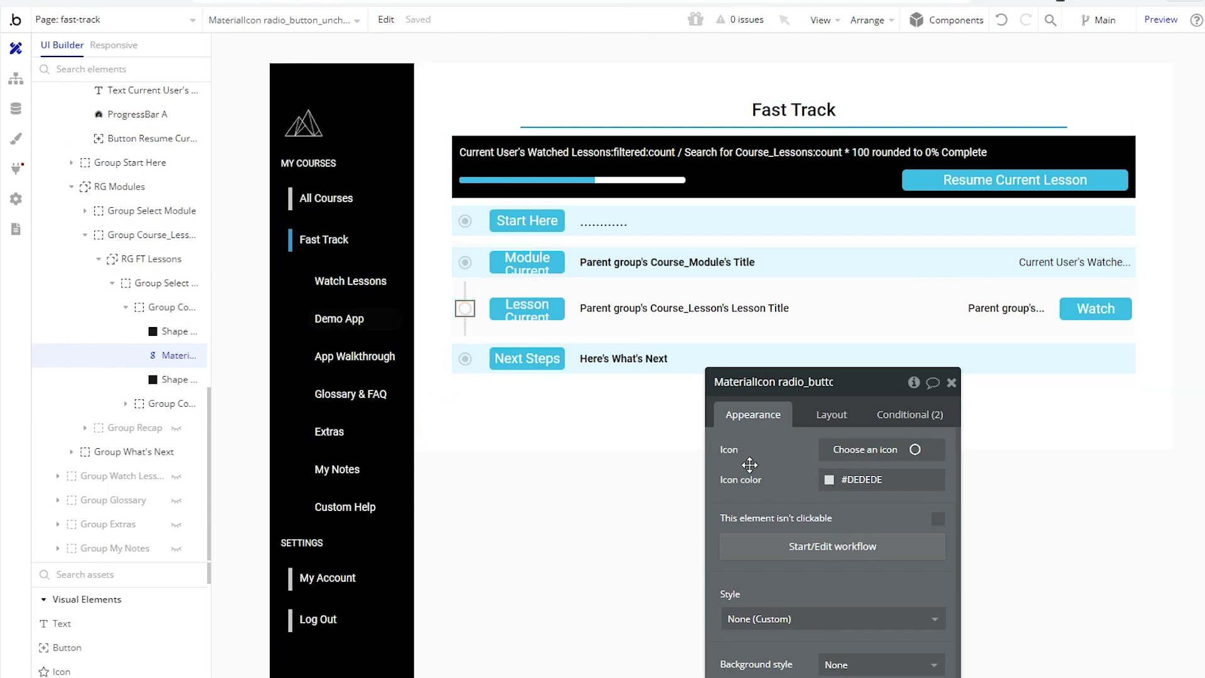
# Step: Review the icon's conditional rules, including the watched-lesson colour #15BD34
pyautogui.moveTo(771, 479); pyautogui.dragTo(599, 439)
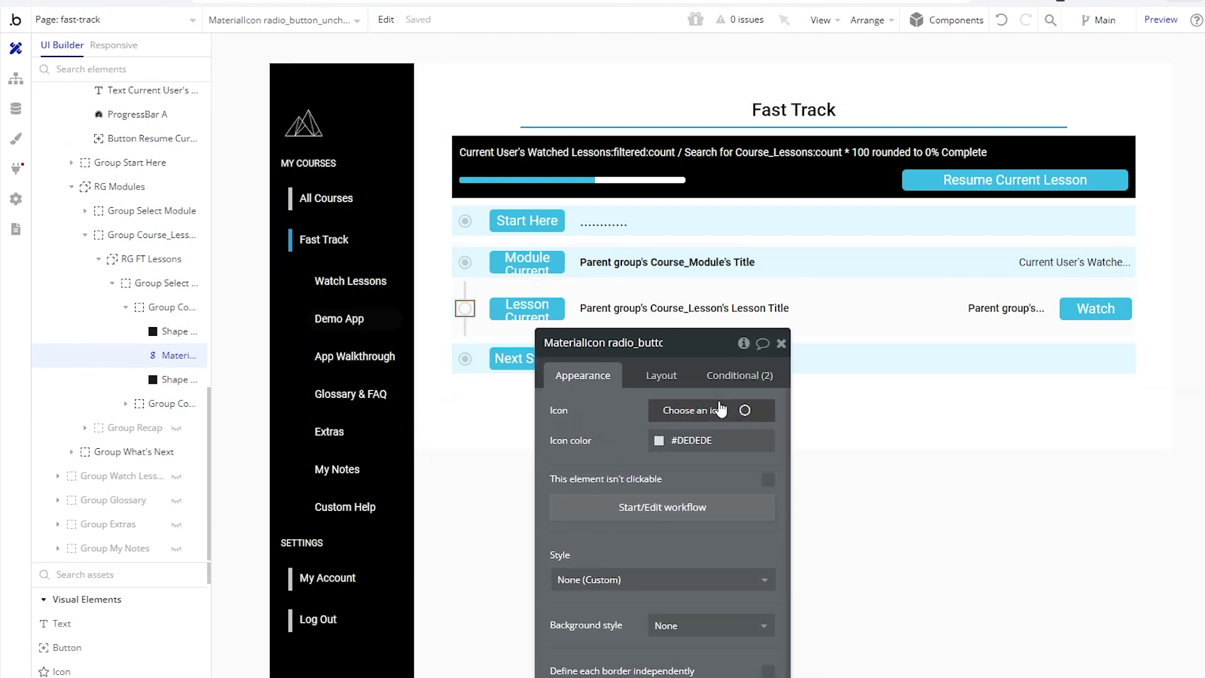
pyautogui.click(742, 376)
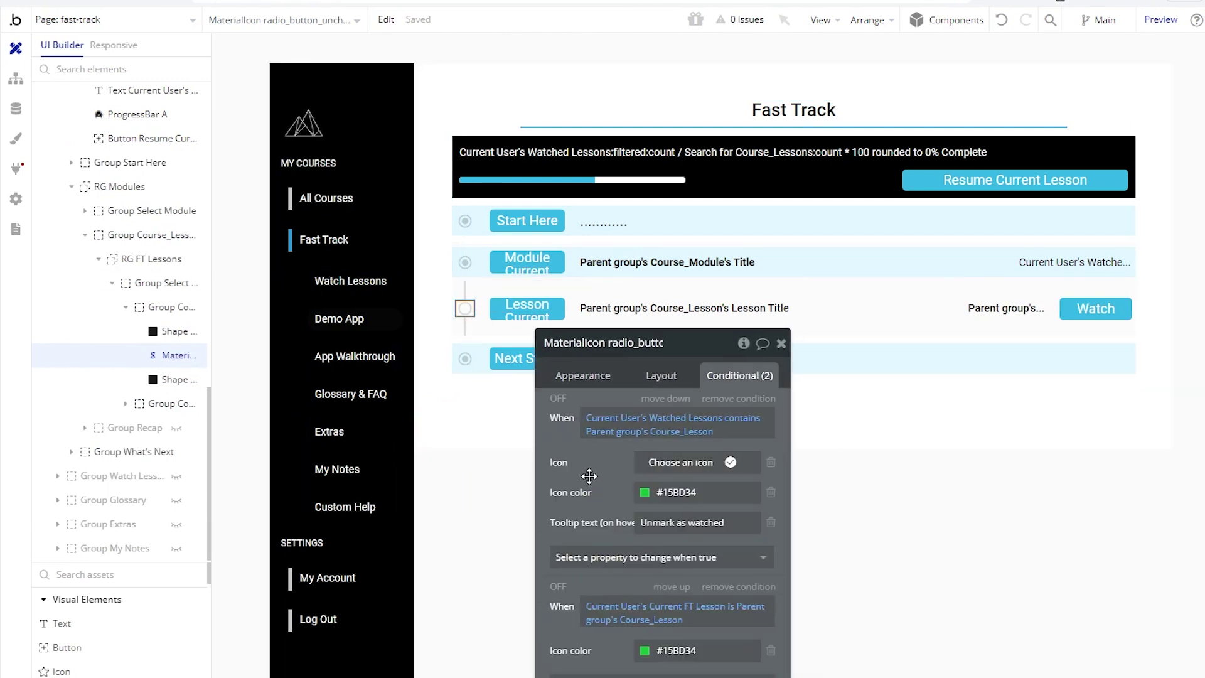
pyautogui.moveTo(578, 482); pyautogui.dragTo(819, 346)
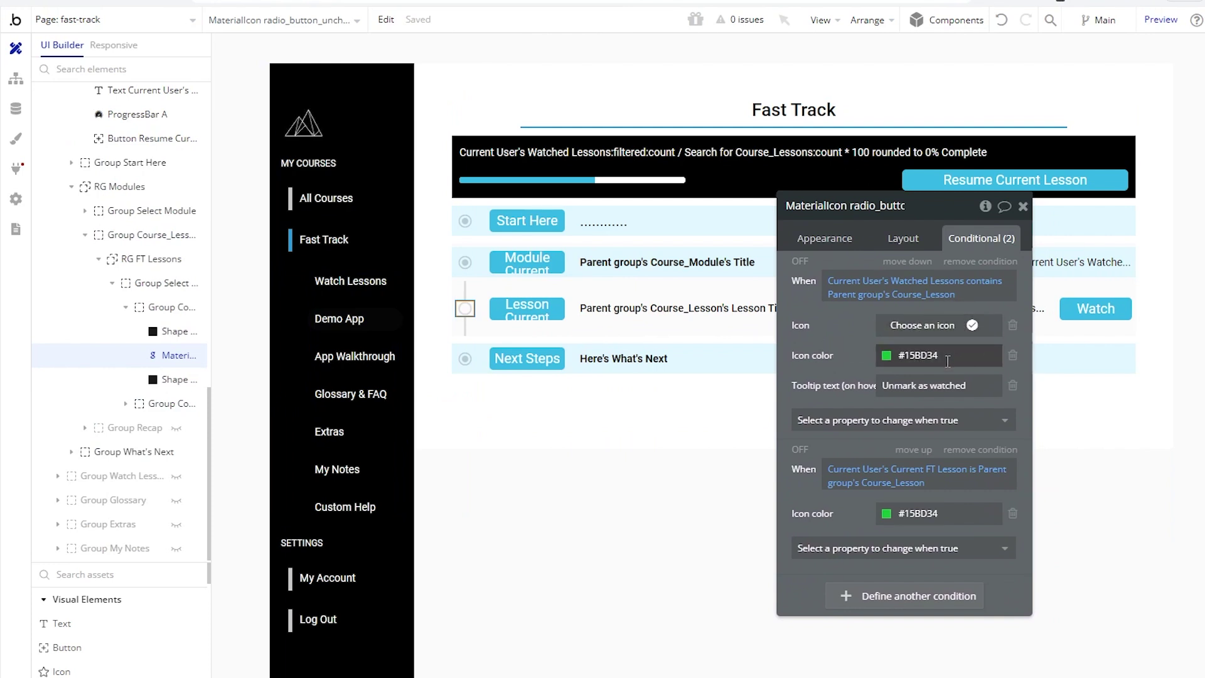
pyautogui.click(917, 356)
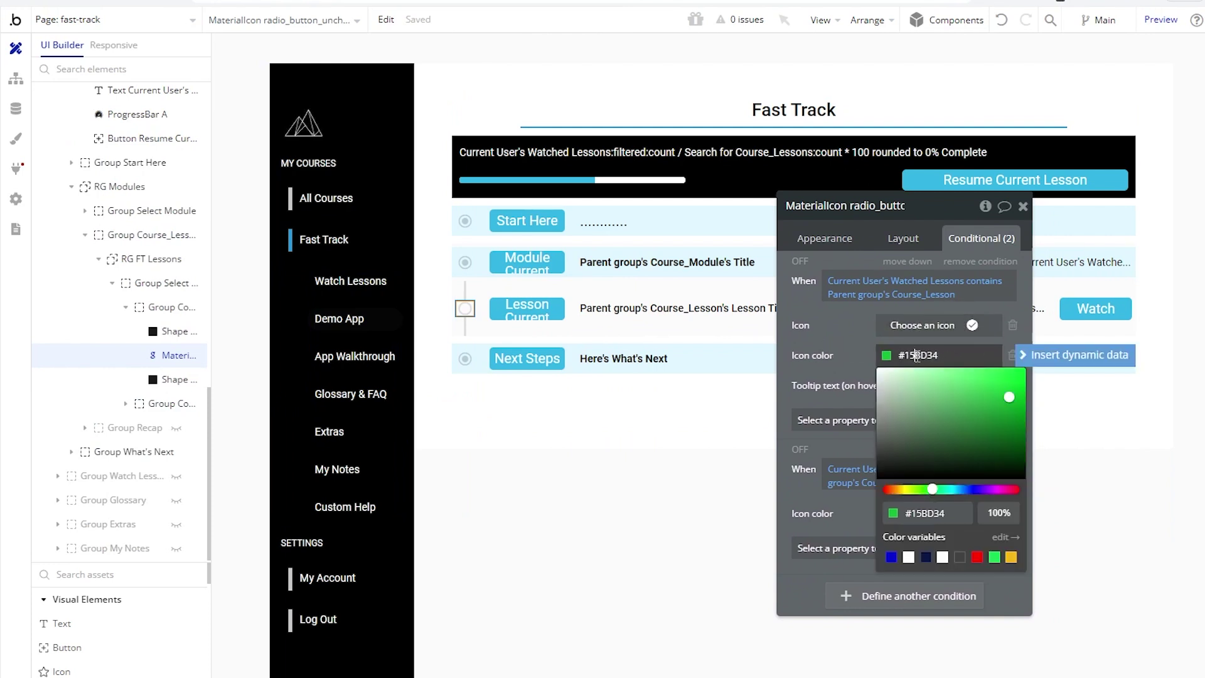
pyautogui.click(832, 345)
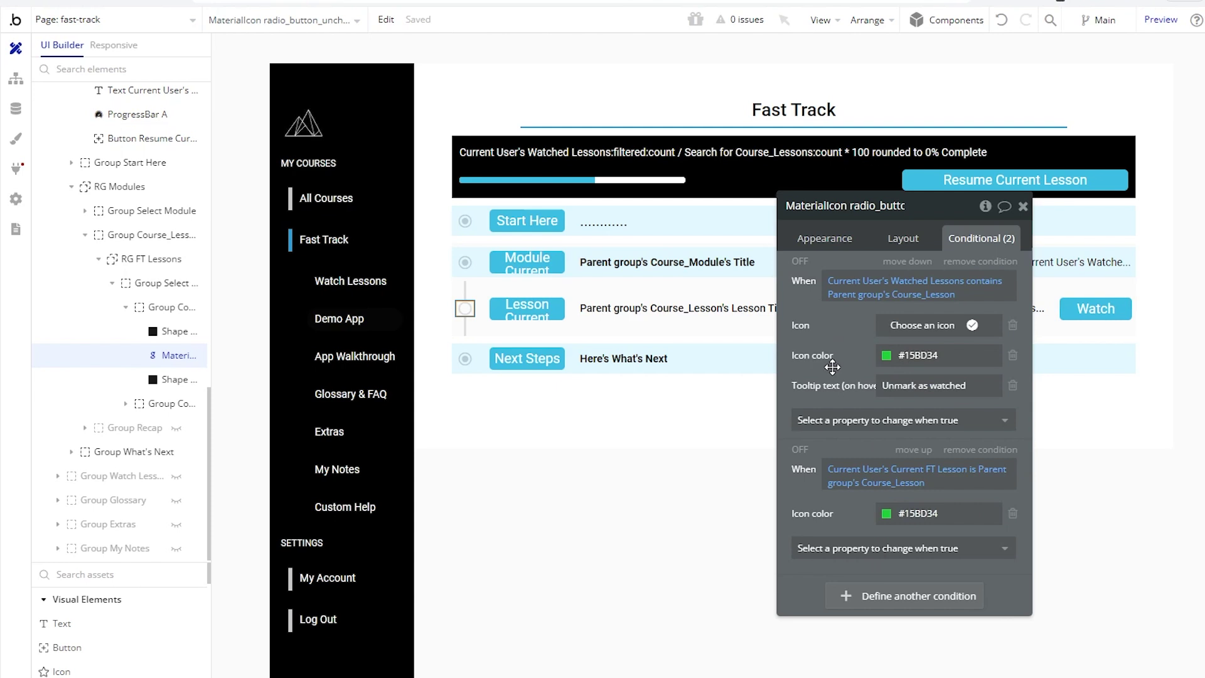
pyautogui.click(1023, 206)
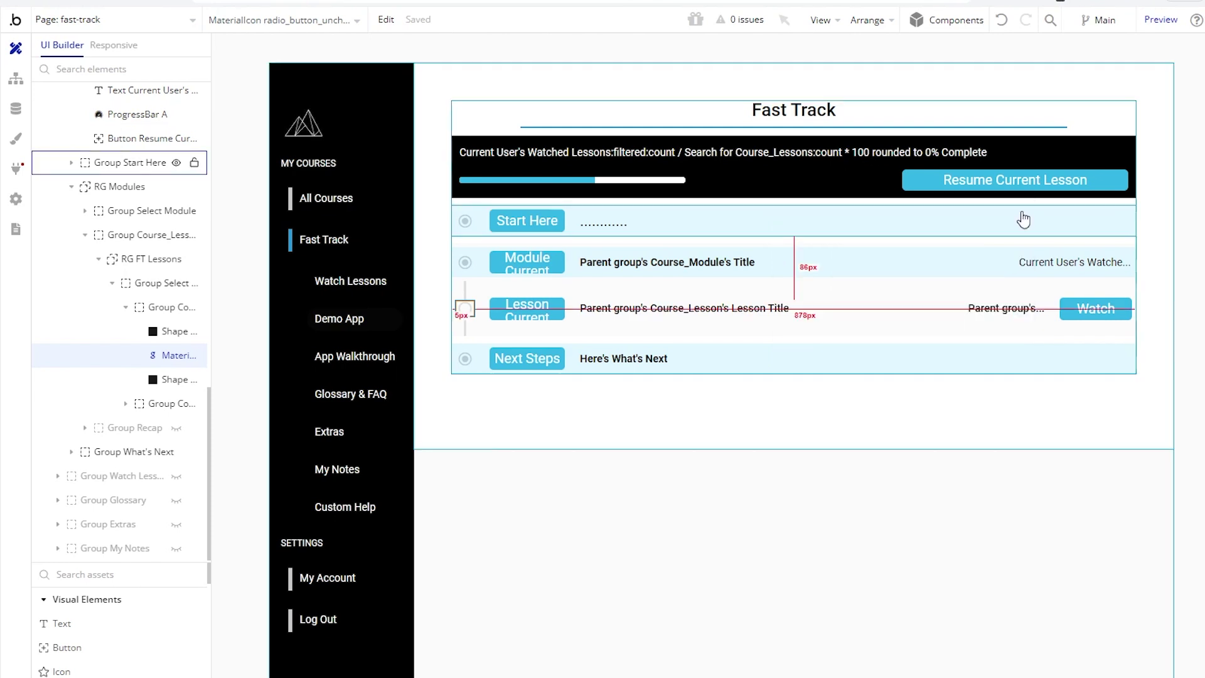
# Step: Check ProgressBar A's conditions, then open Group Watch Lessons' visibility condition
pyautogui.doubleClick(683, 187)
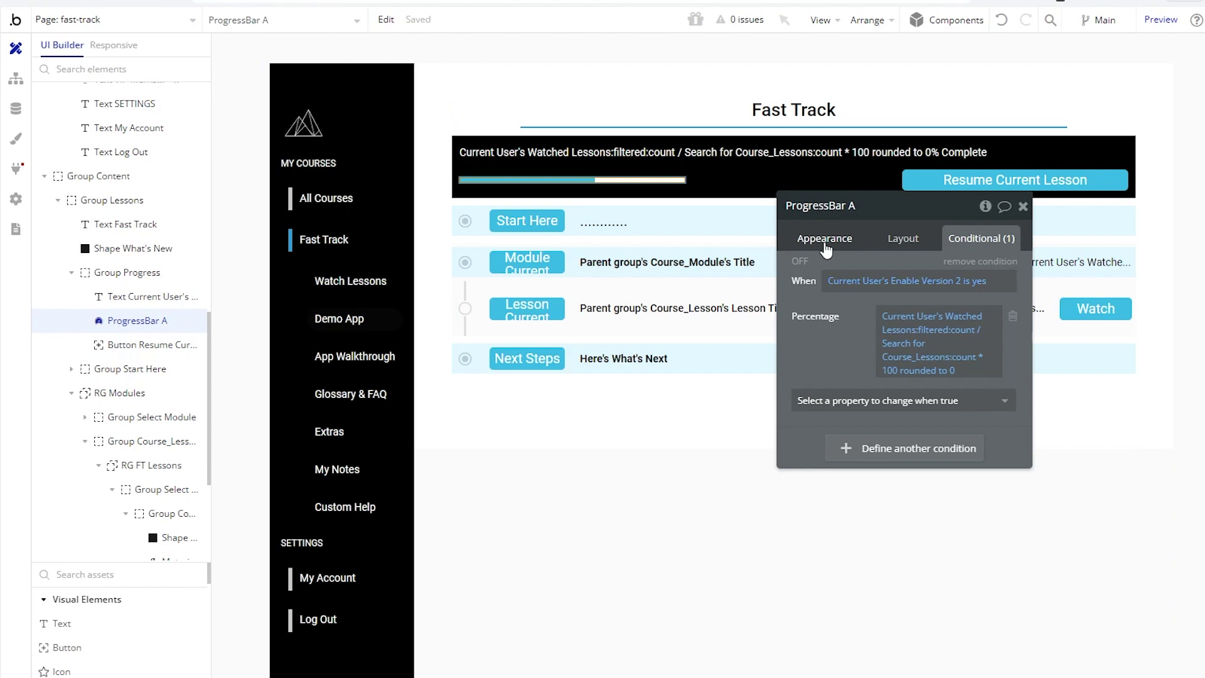
pyautogui.click(1023, 206)
pyautogui.scroll(-3, 113, 392)
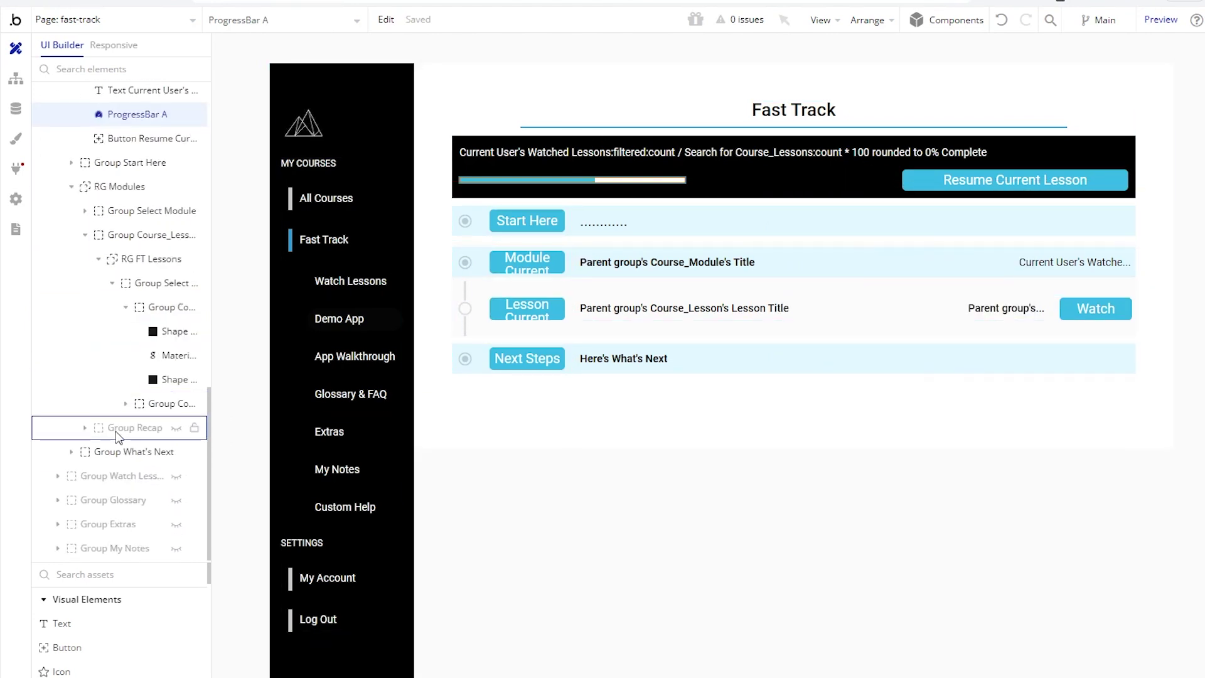
pyautogui.click(184, 479)
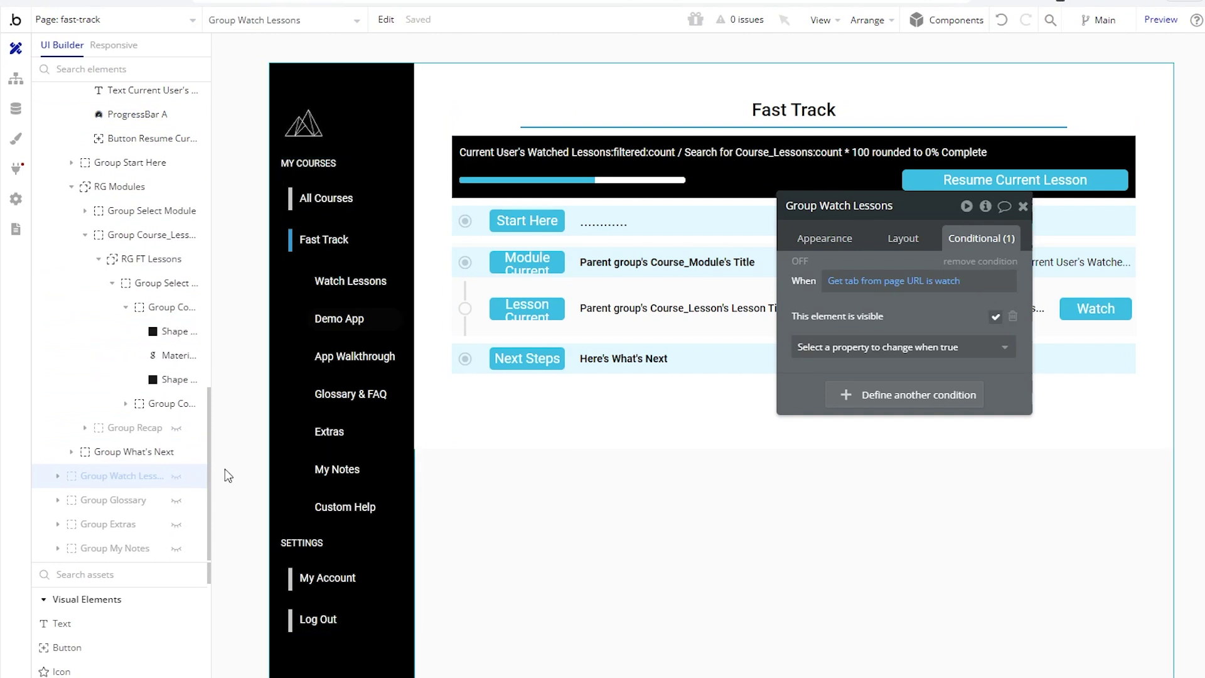
# Step: Make the hidden Group Watch Lessons visible on the canvas
pyautogui.click(177, 477)
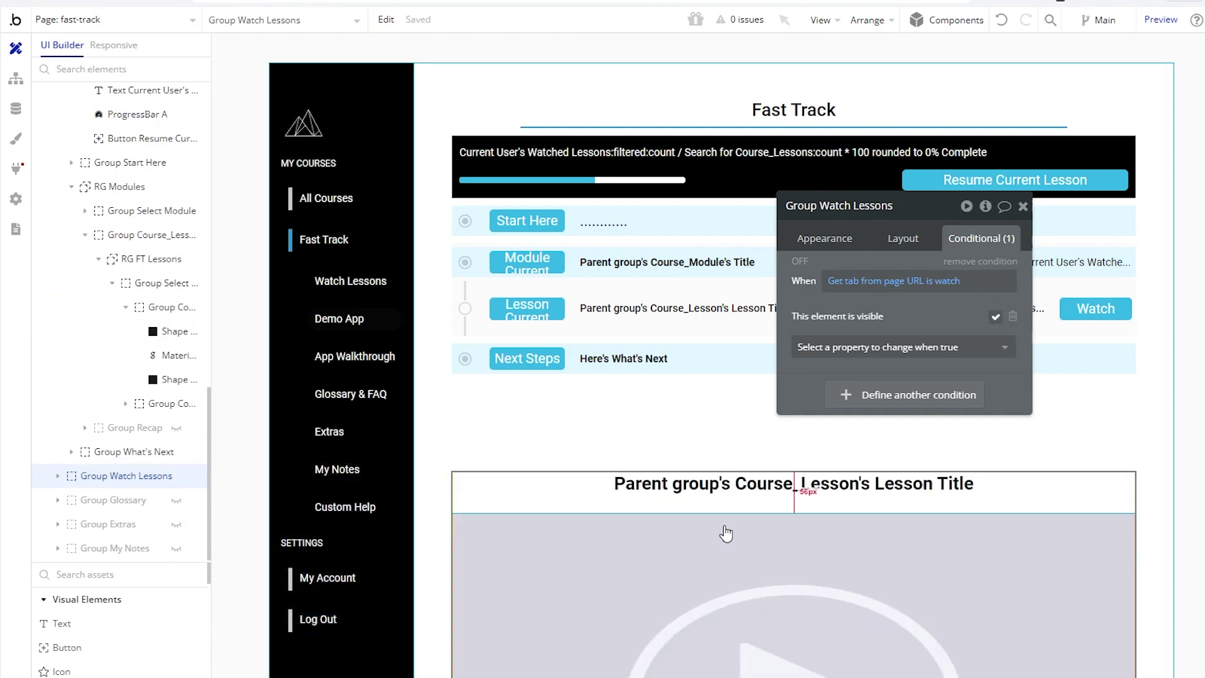
pyautogui.scroll(-6, 722, 530)
pyautogui.click(1024, 206)
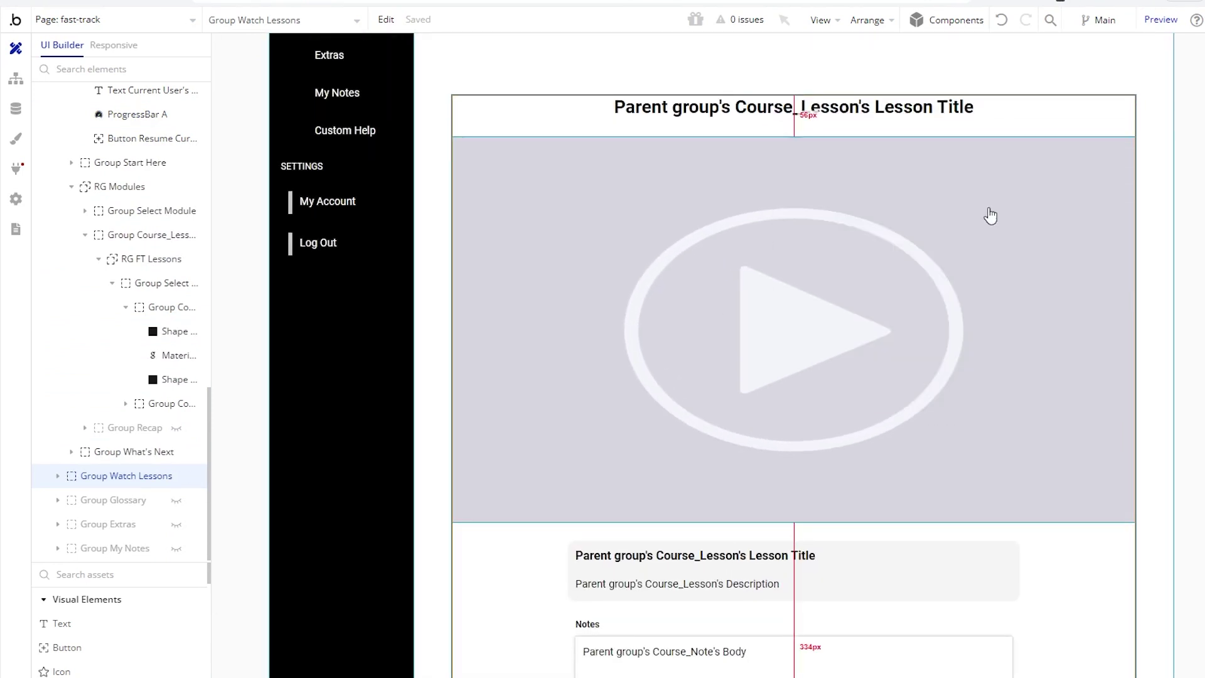
# Step: Review the Video Lesson Player's appearance settings, keeping Vimeo as the video source
pyautogui.click(830, 229)
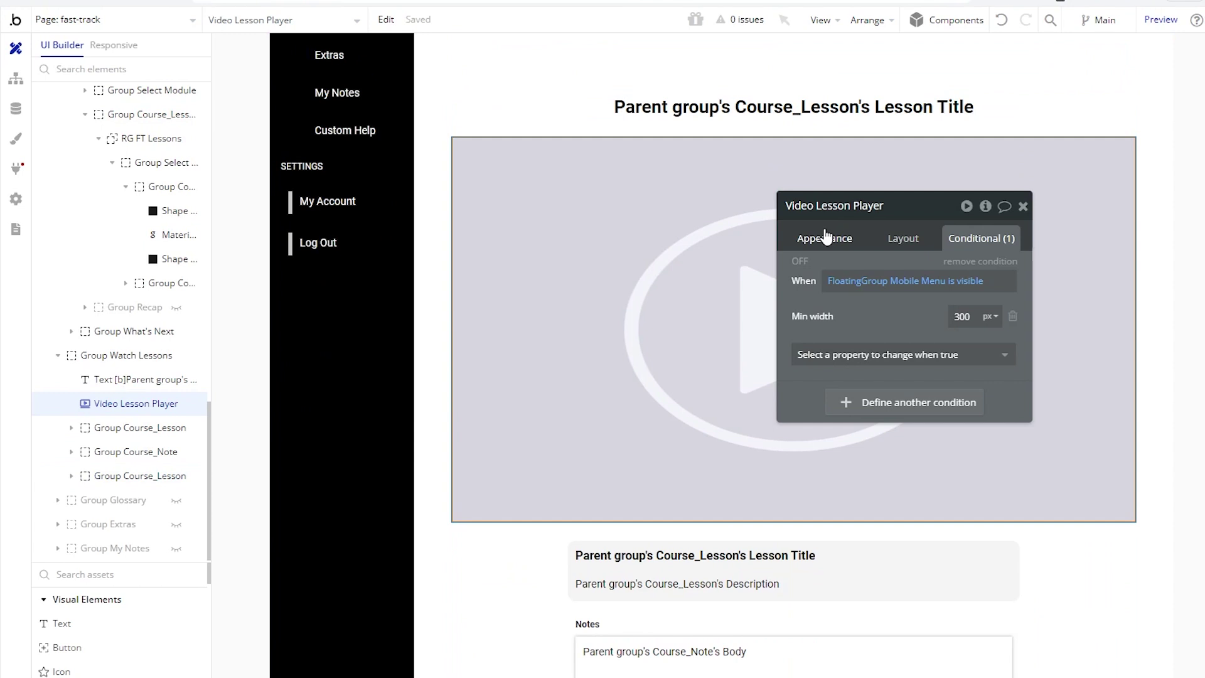
pyautogui.click(826, 236)
pyautogui.moveTo(853, 288); pyautogui.dragTo(227, 419)
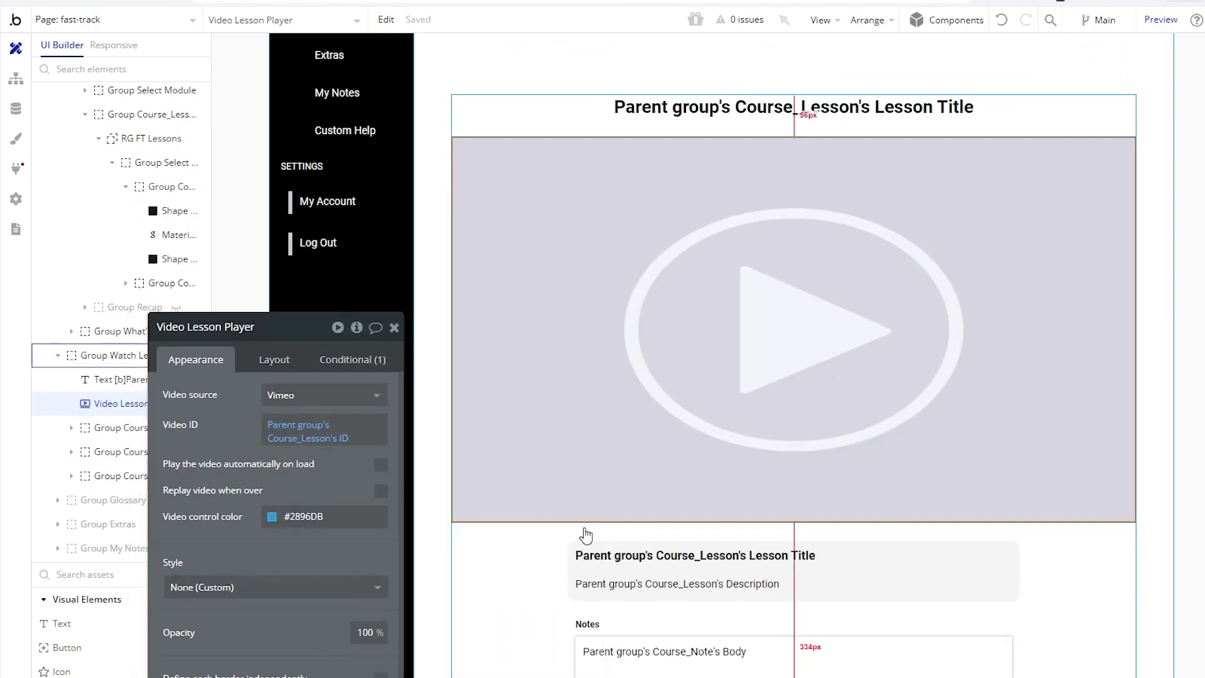
pyautogui.scroll(-2, 591, 534)
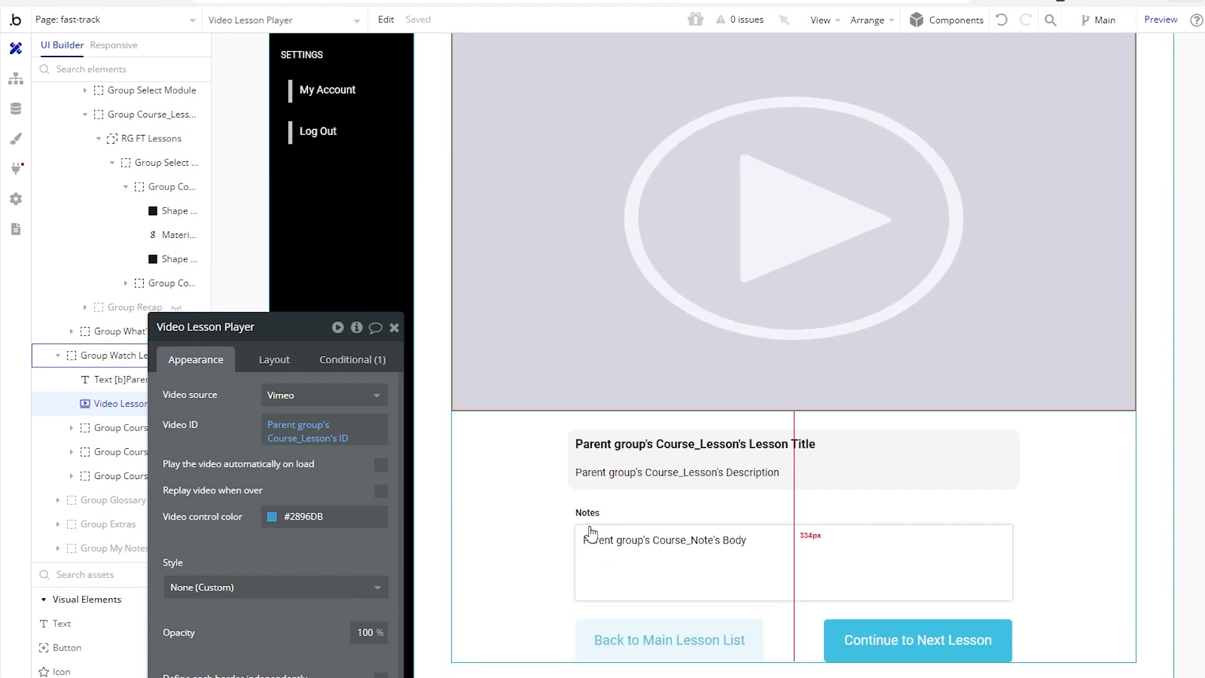
pyautogui.scroll(3, 591, 534)
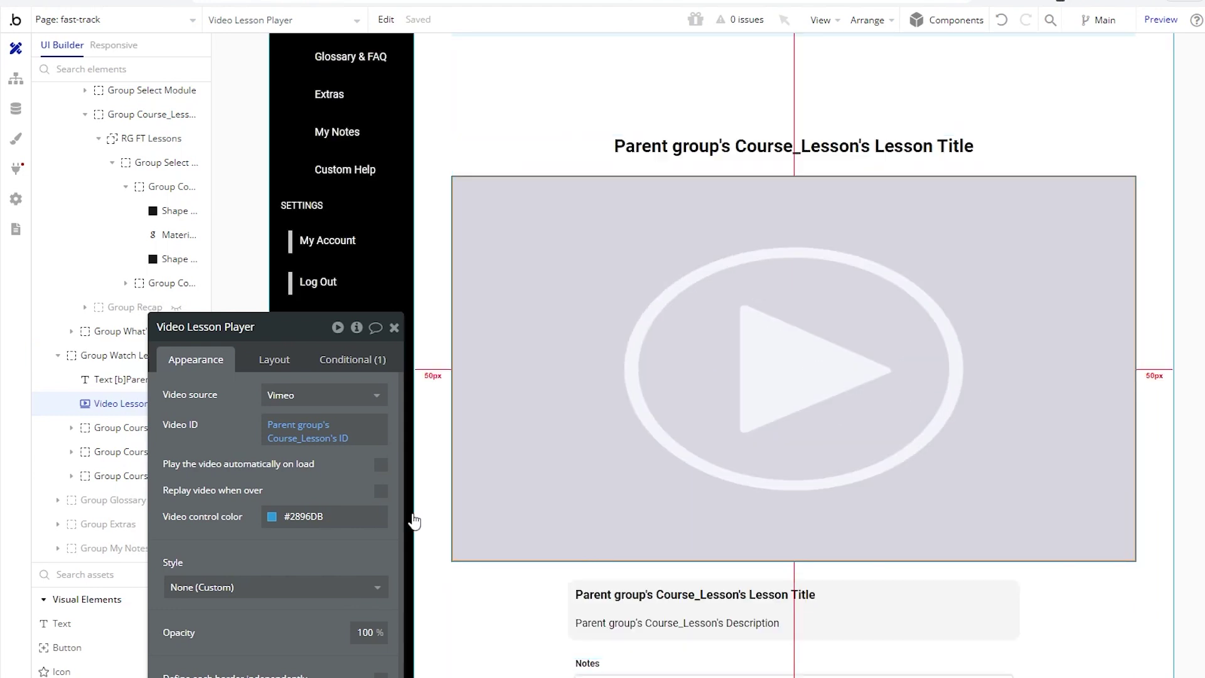
pyautogui.click(308, 396)
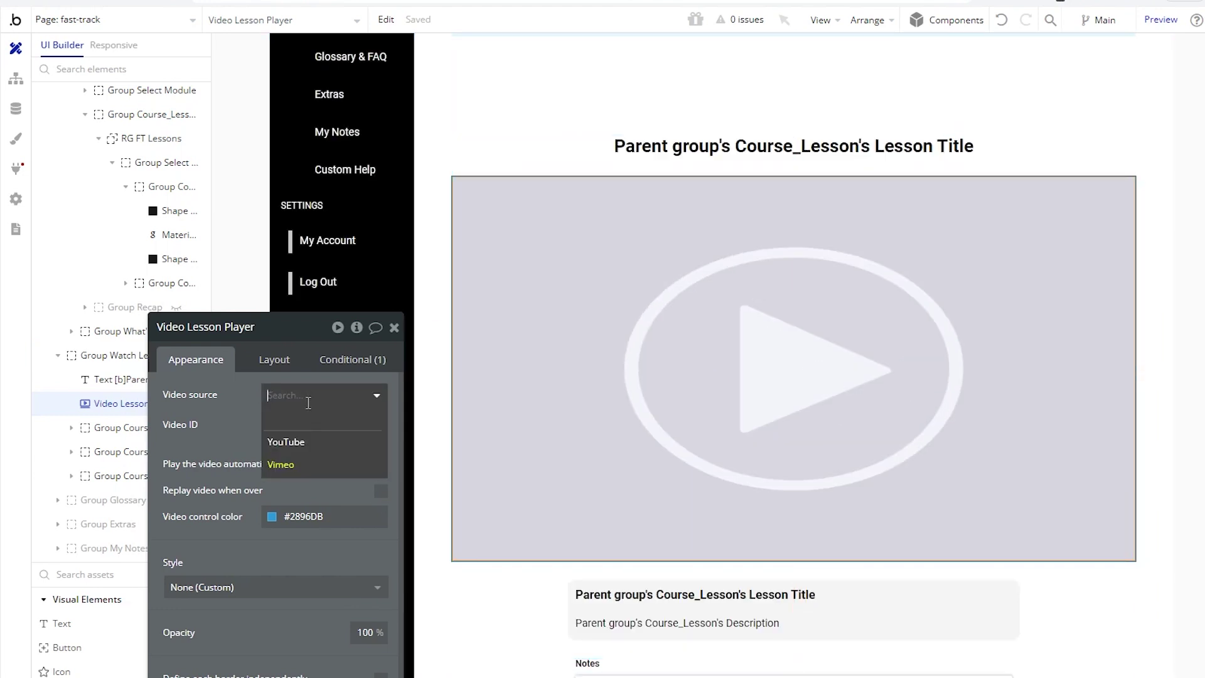
pyautogui.click(227, 423)
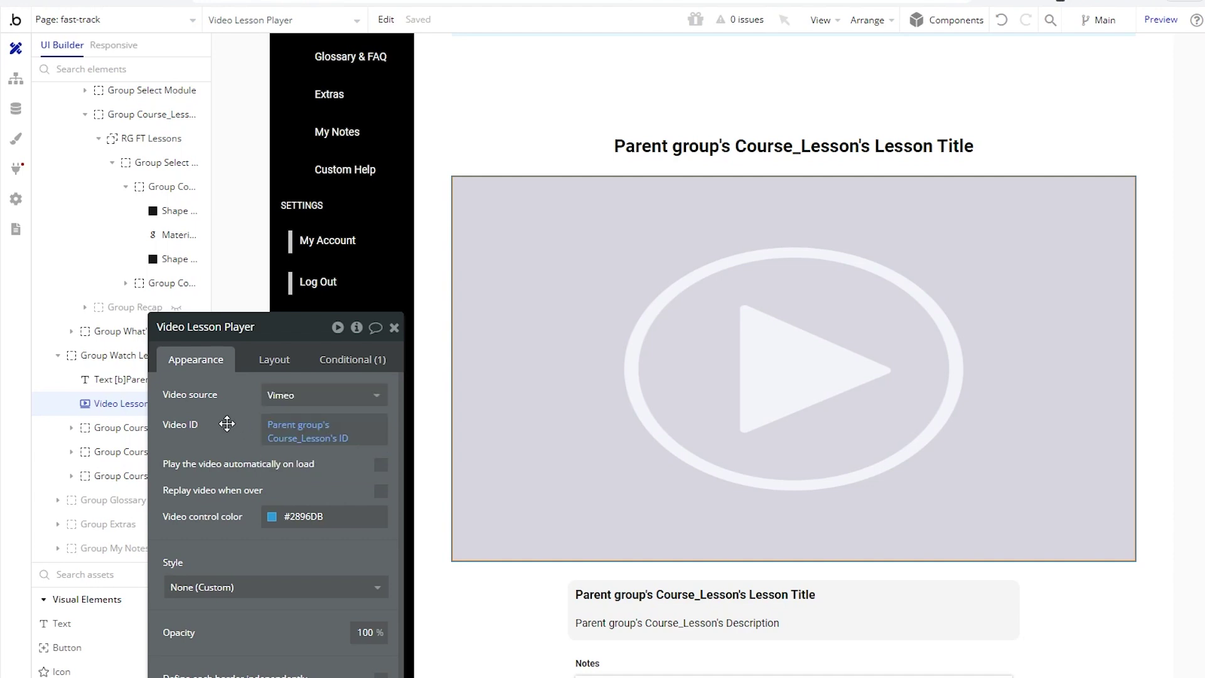
pyautogui.click(395, 329)
# Step: Inspect the Notes input and lesson description text settings
pyautogui.scroll(-3, 512, 436)
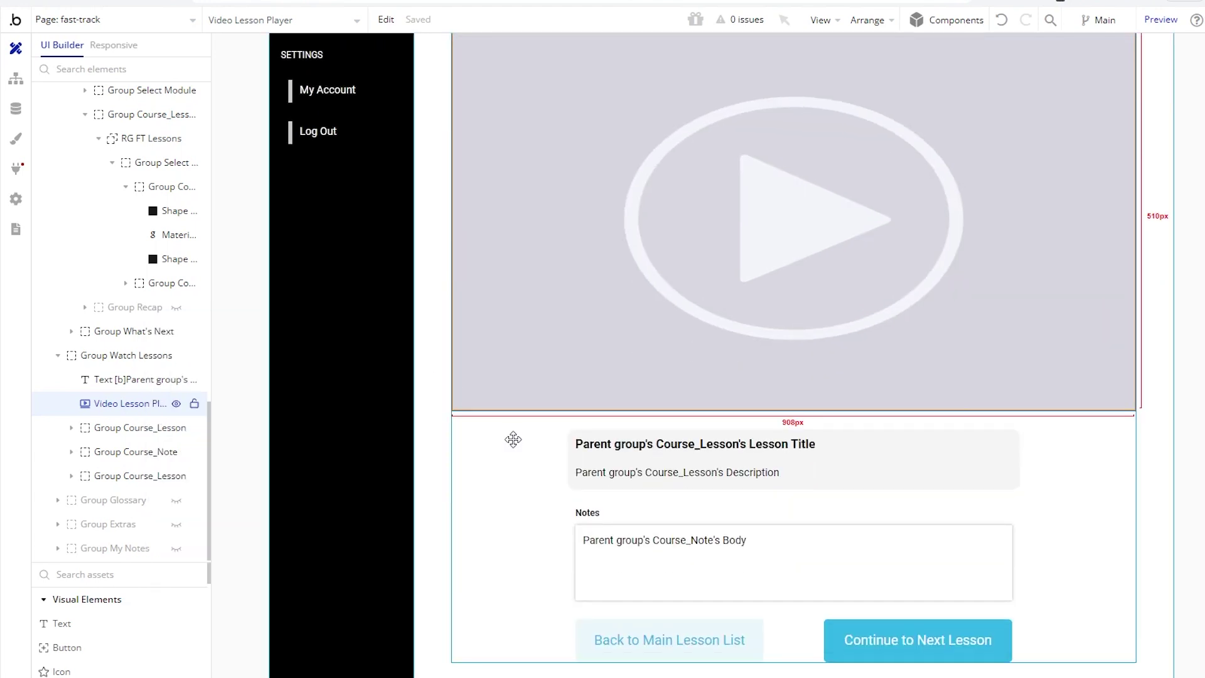
pyautogui.doubleClick(640, 584)
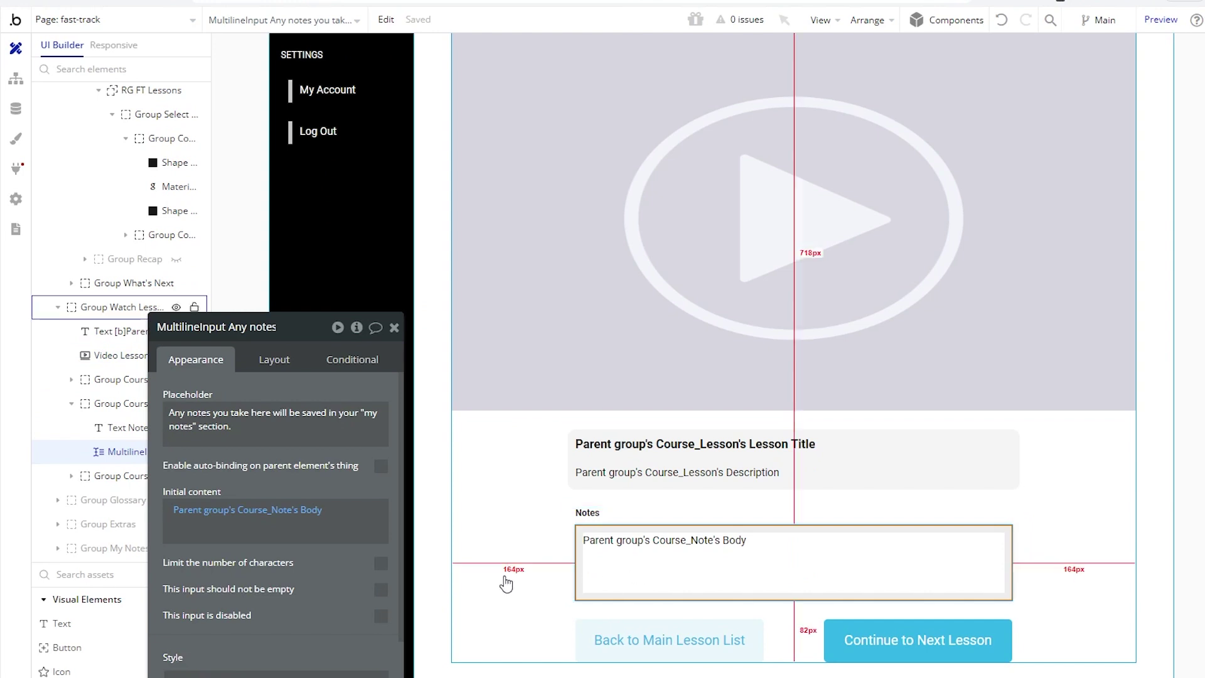
pyautogui.moveTo(312, 586); pyautogui.dragTo(356, 418)
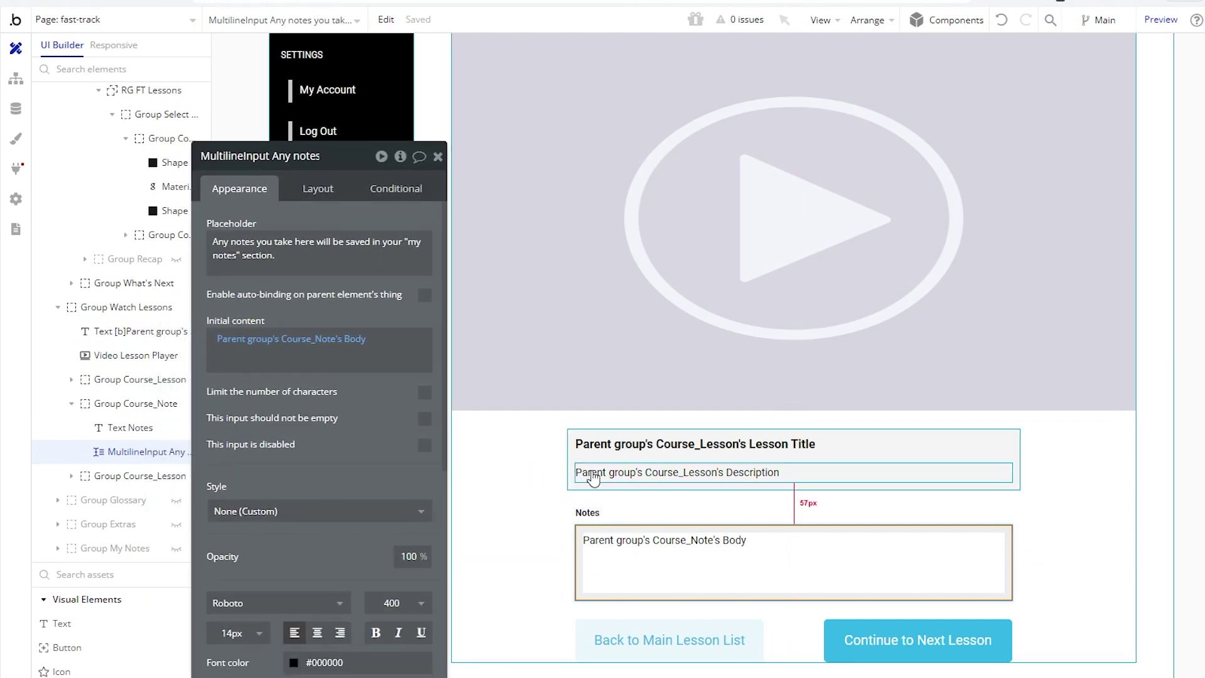
pyautogui.click(591, 470)
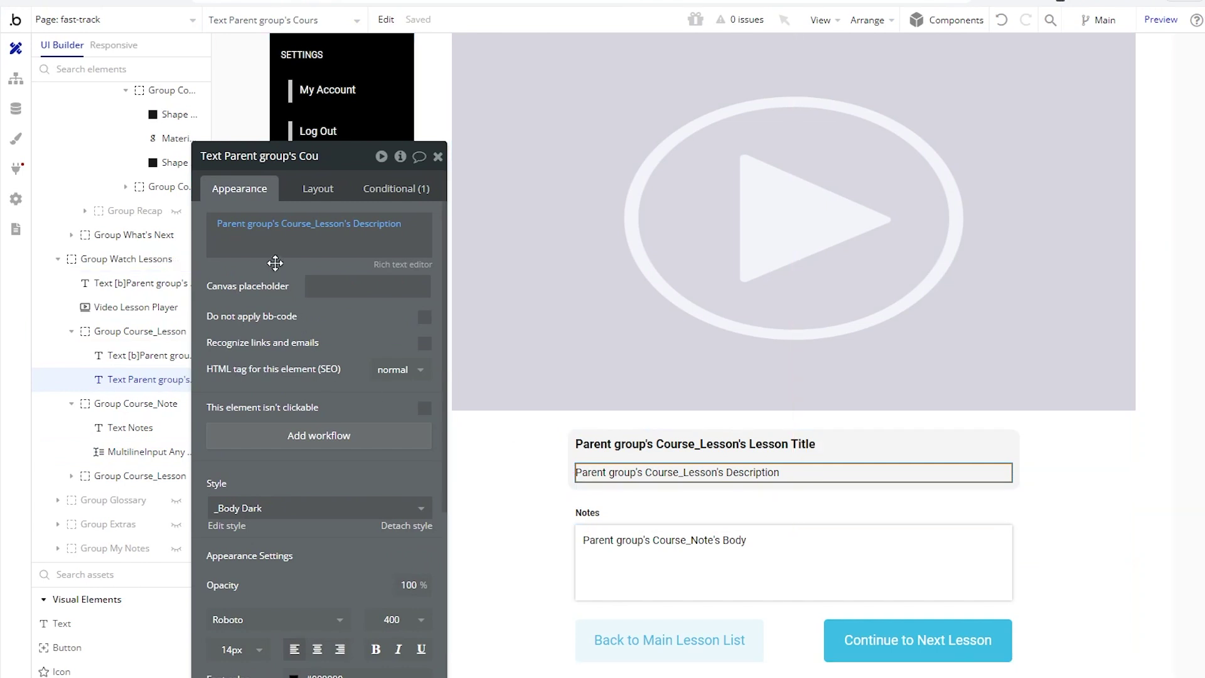
pyautogui.moveTo(339, 232)
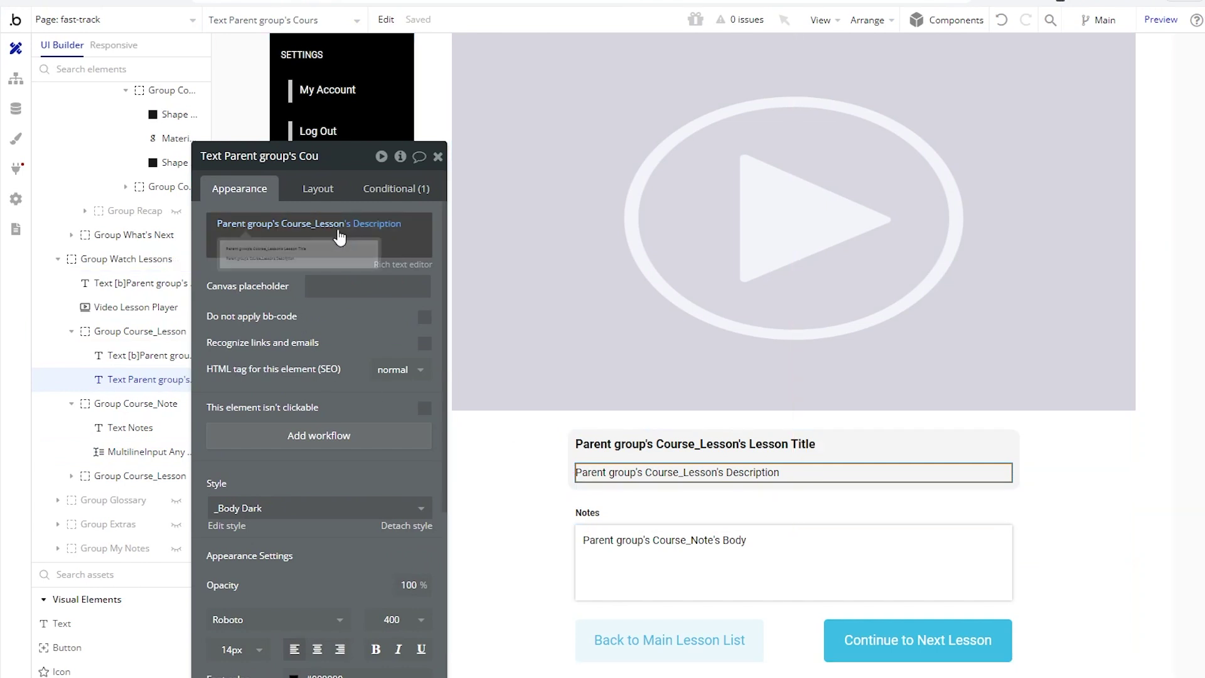
pyautogui.click(438, 157)
pyautogui.scroll(8, 452, 289)
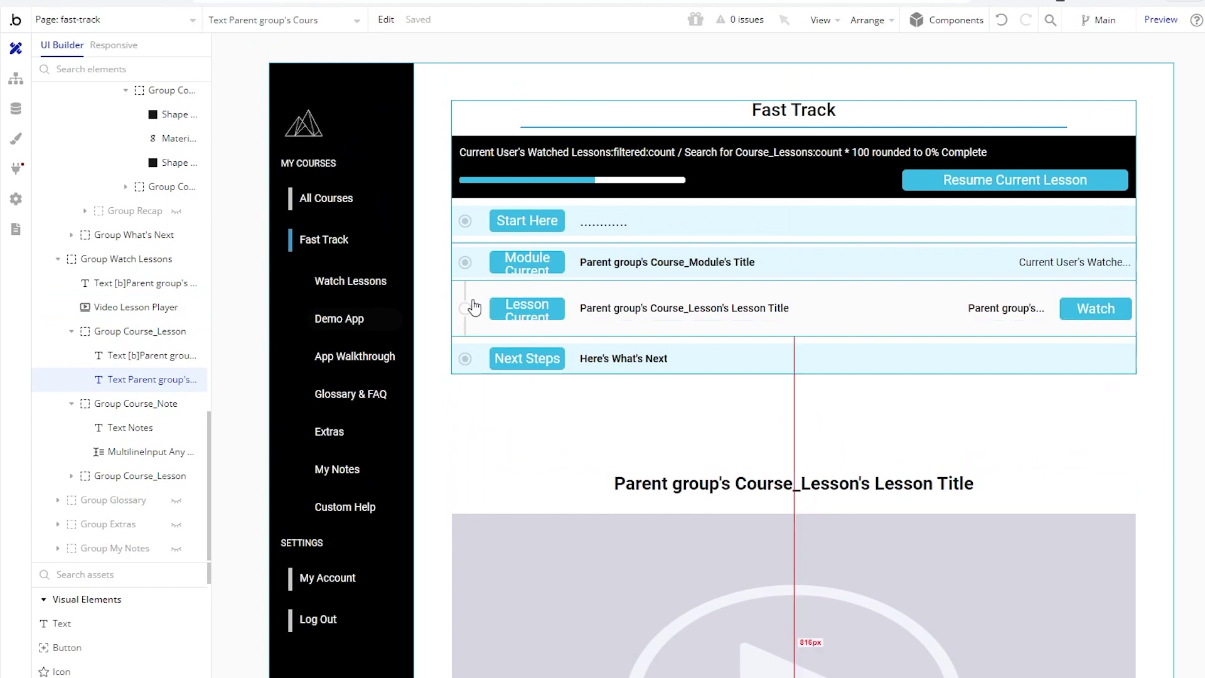
# Step: Inspect Shape Top Bar and Shape Bottom Bar's visibility condition, then select the radio icon
pyautogui.click(468, 295)
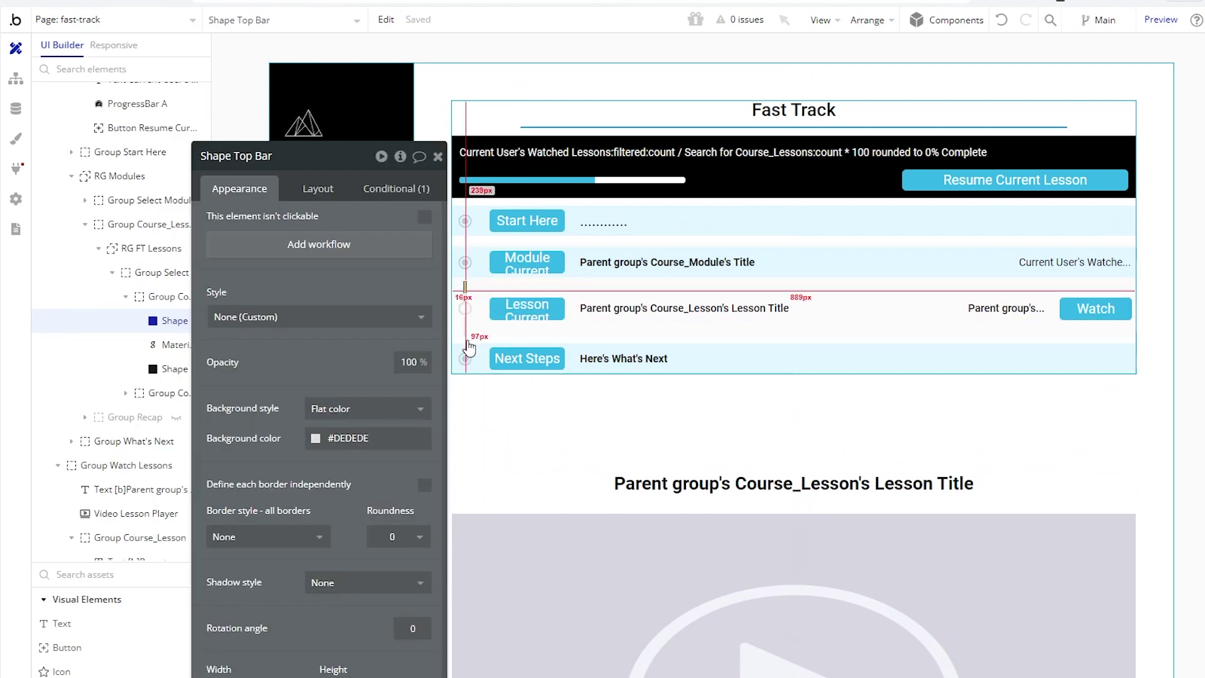
pyautogui.click(465, 327)
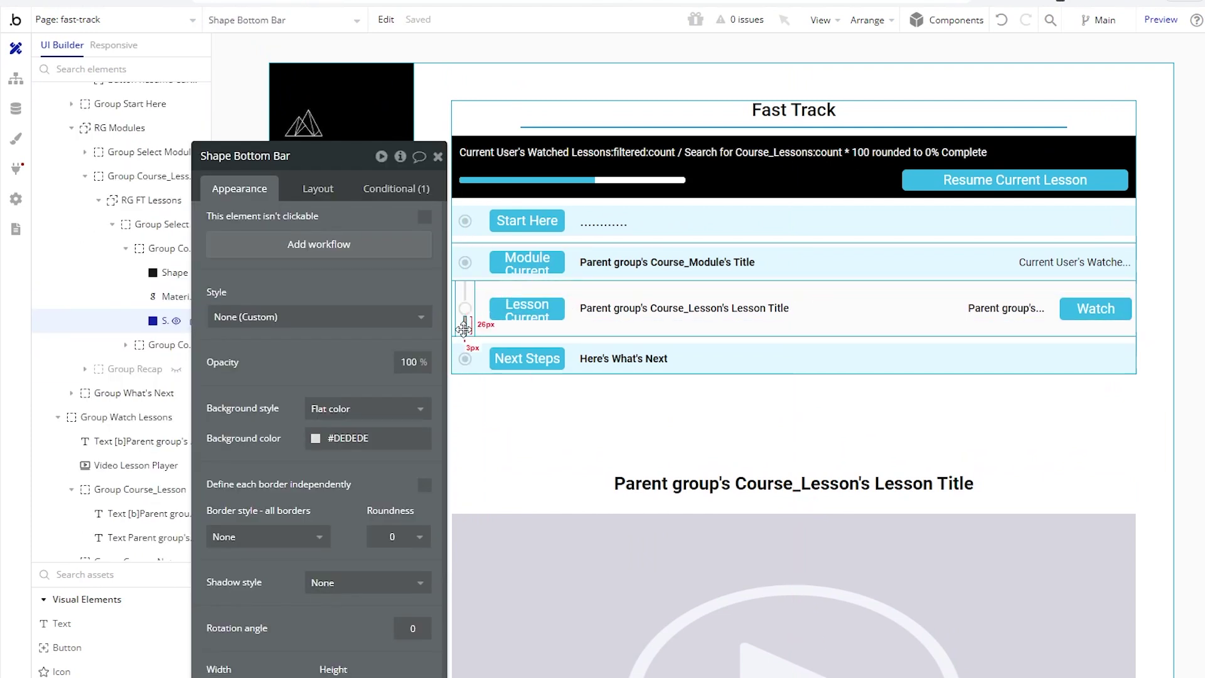
pyautogui.click(382, 194)
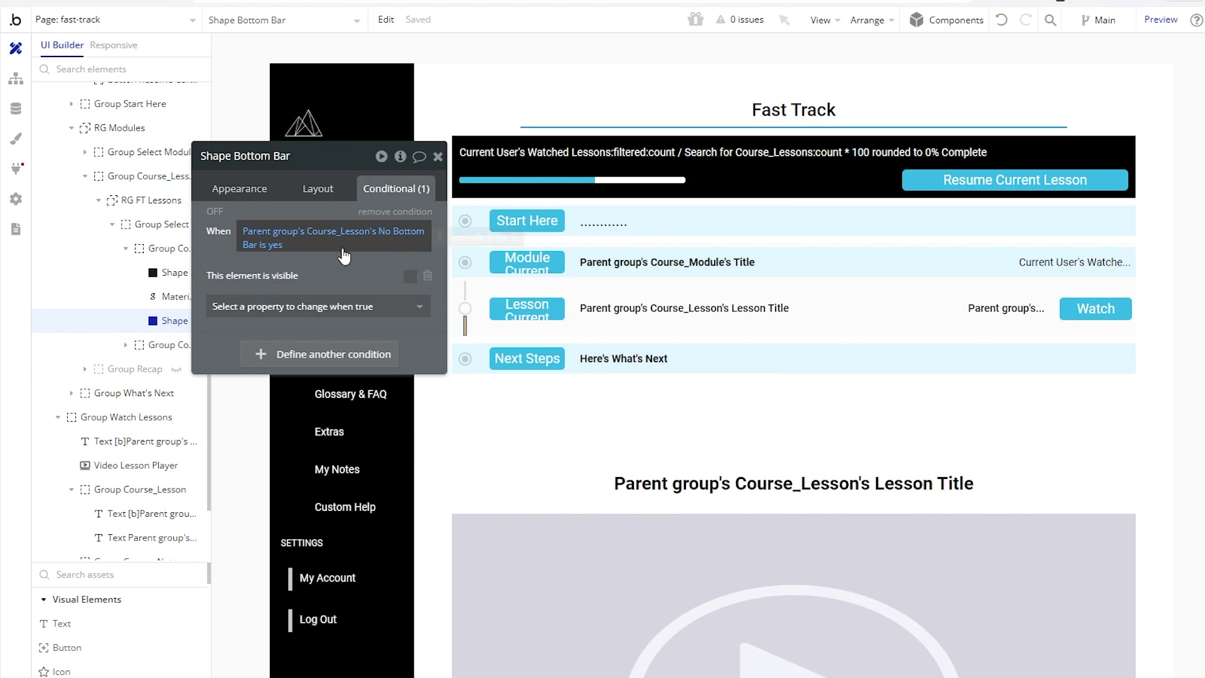
pyautogui.click(465, 261)
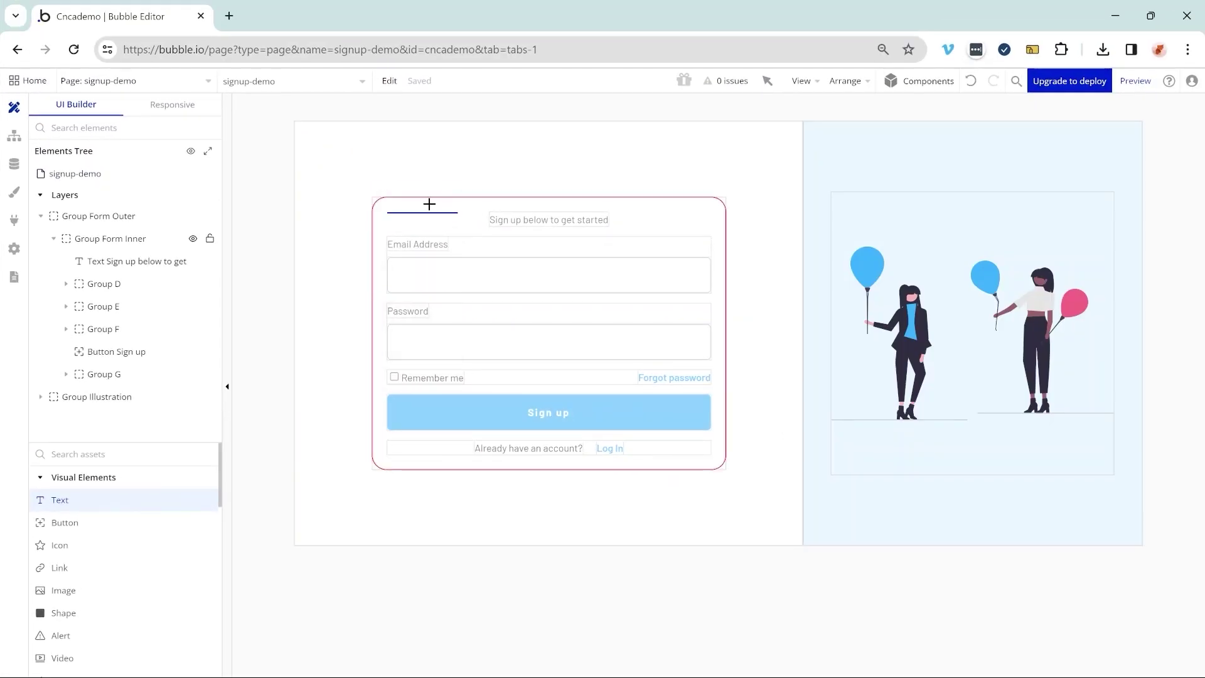
# Step: Add a WELCOME text at the form's top, fitted to content width and centred
pyautogui.moveTo(584, 245); pyautogui.dragTo(583, 245)
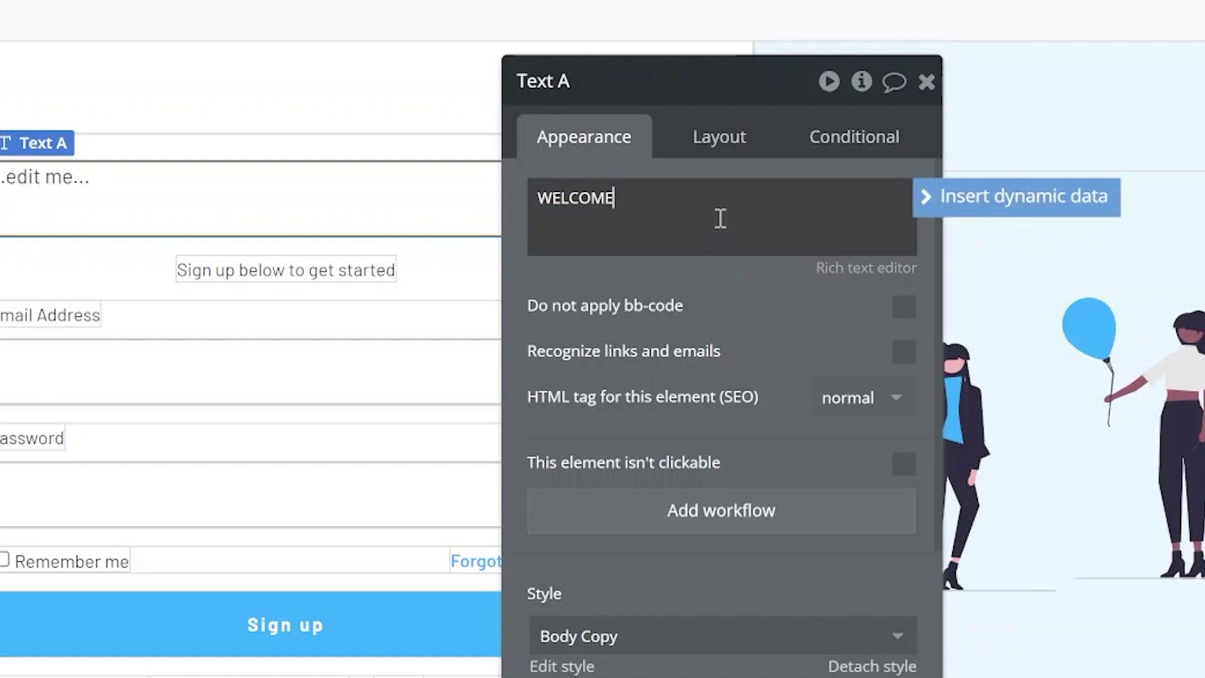
pyautogui.write('WELCOME')
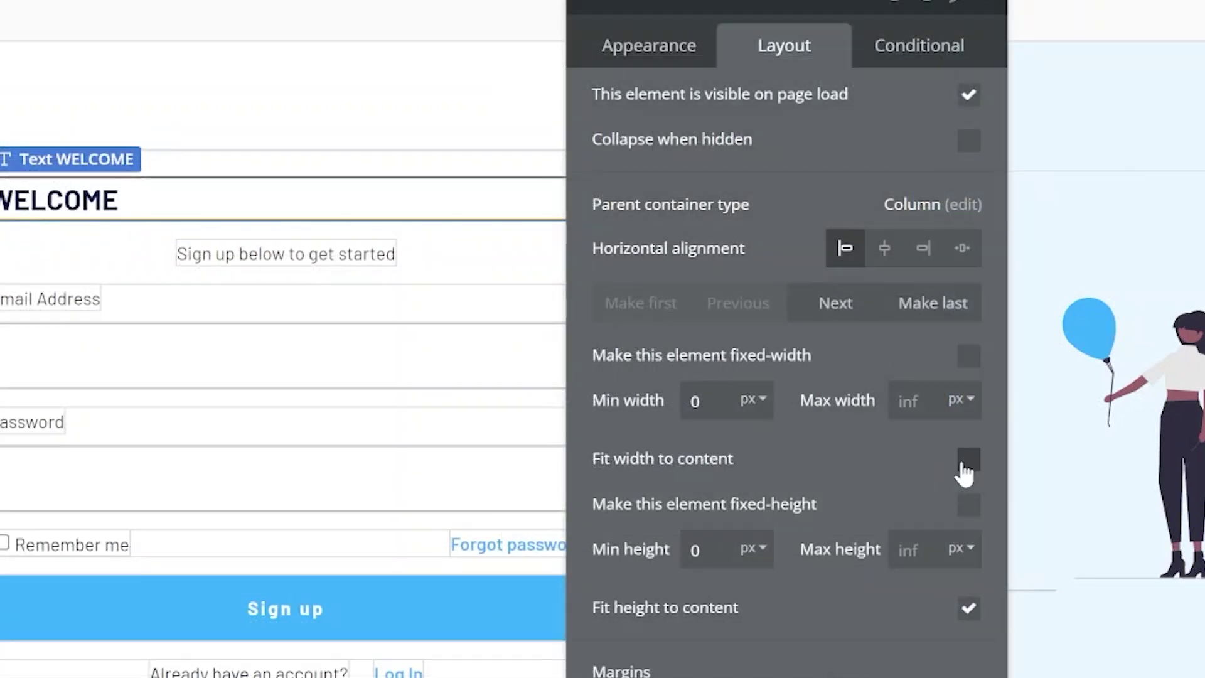
pyautogui.click(968, 459)
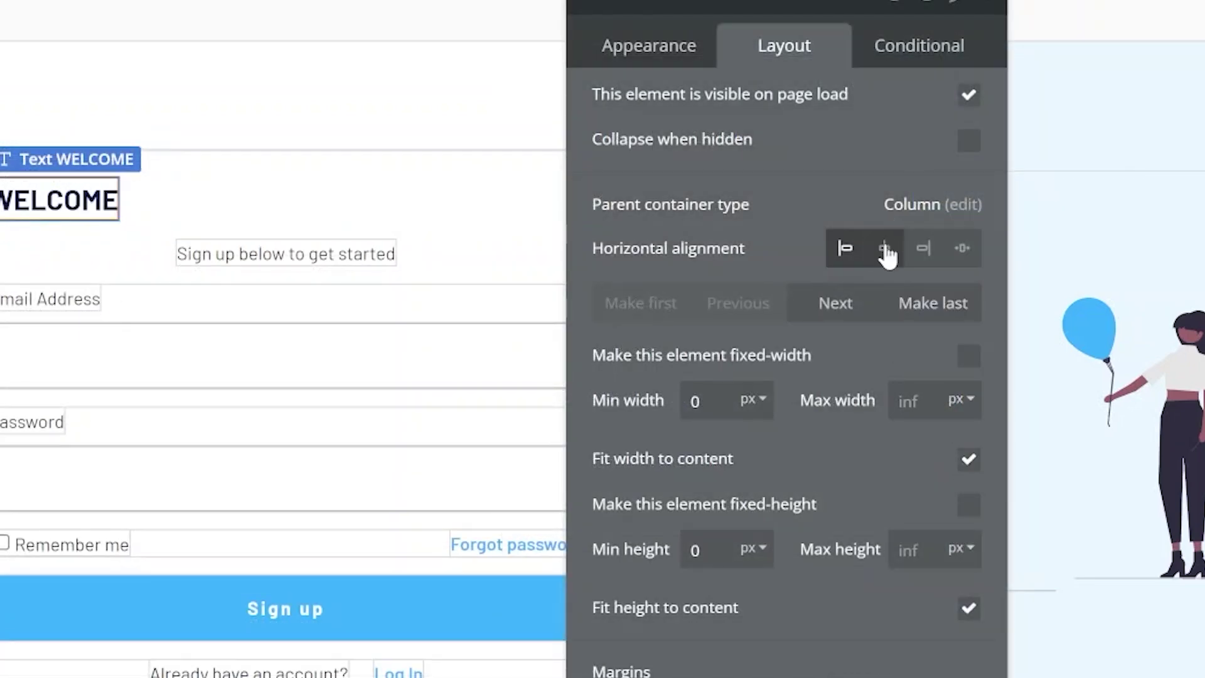
pyautogui.click(885, 249)
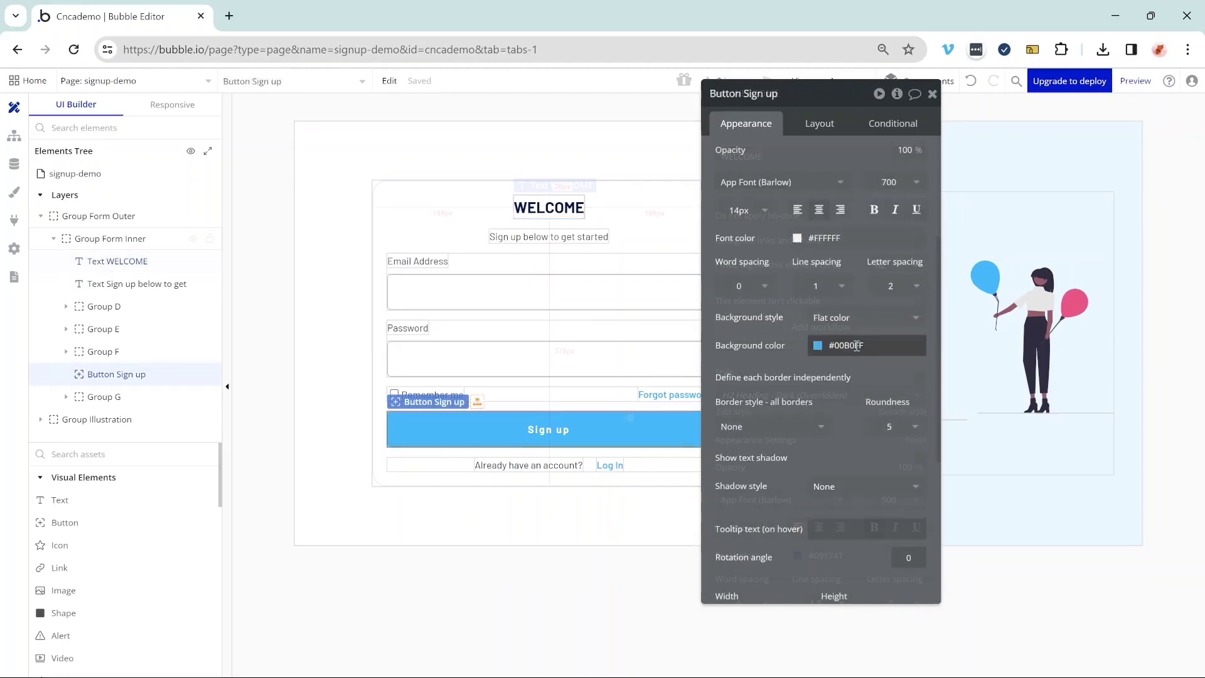
pyautogui.click(848, 344)
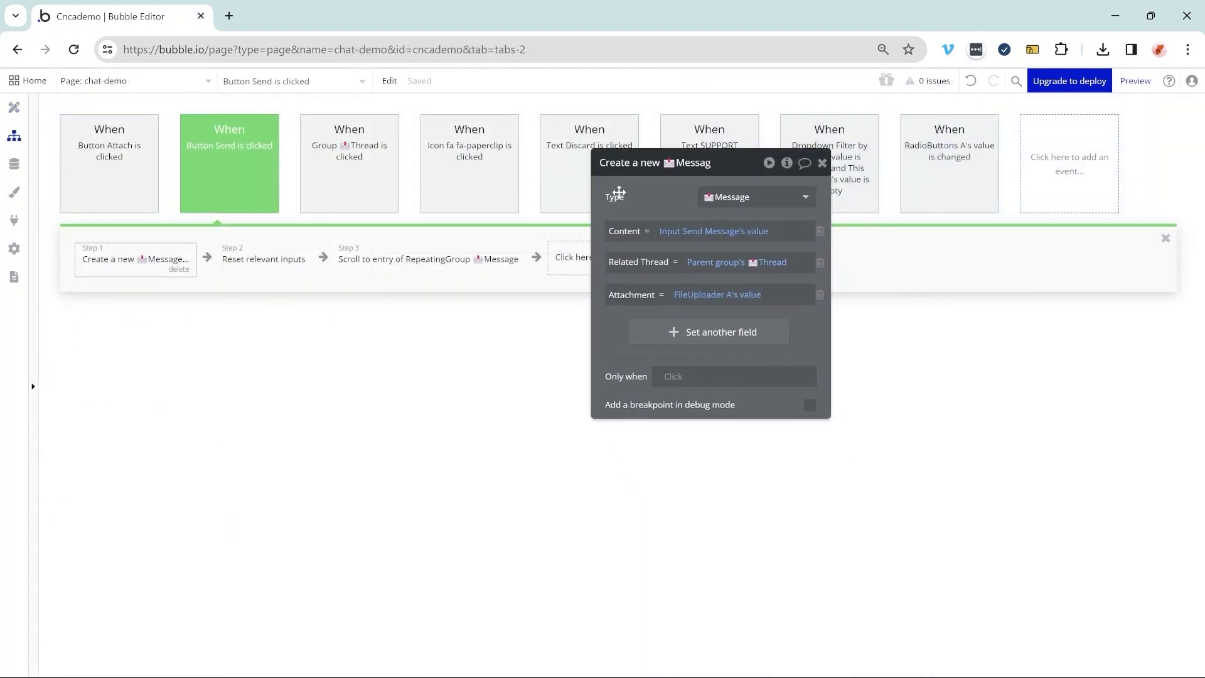
# Step: Append a Send email action after Scroll to entry in the Button Send workflow
pyautogui.moveTo(619, 177); pyautogui.dragTo(675, 177)
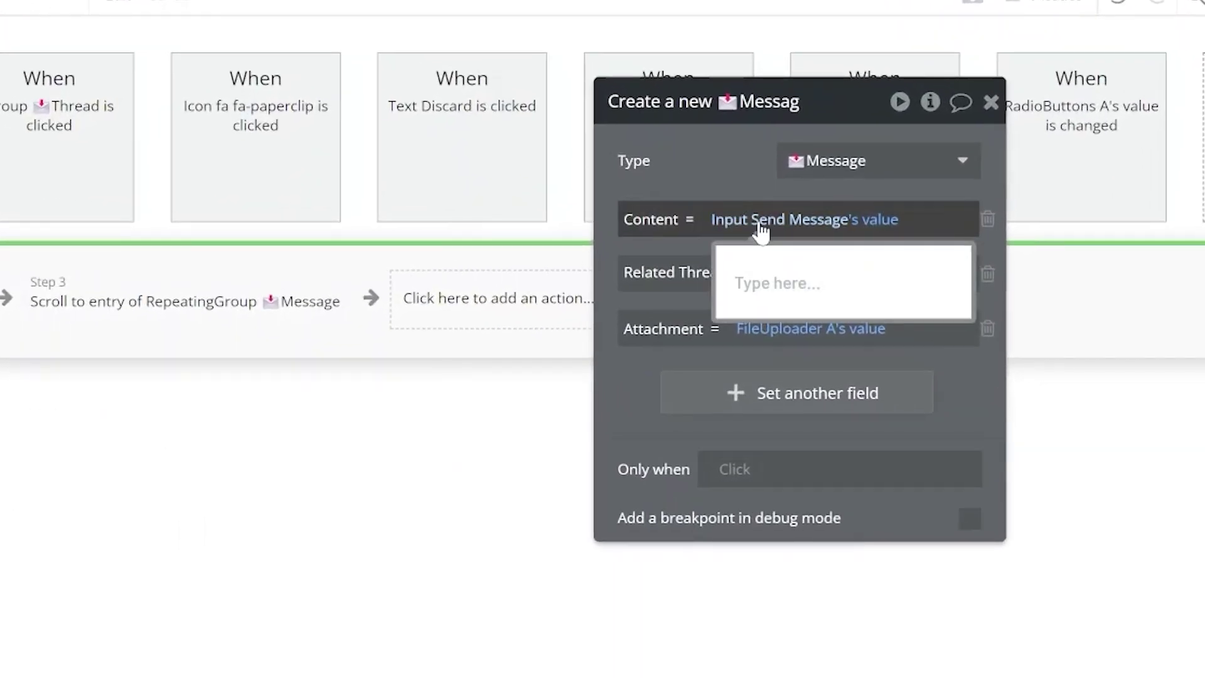
pyautogui.moveTo(779, 266)
pyautogui.click(489, 299)
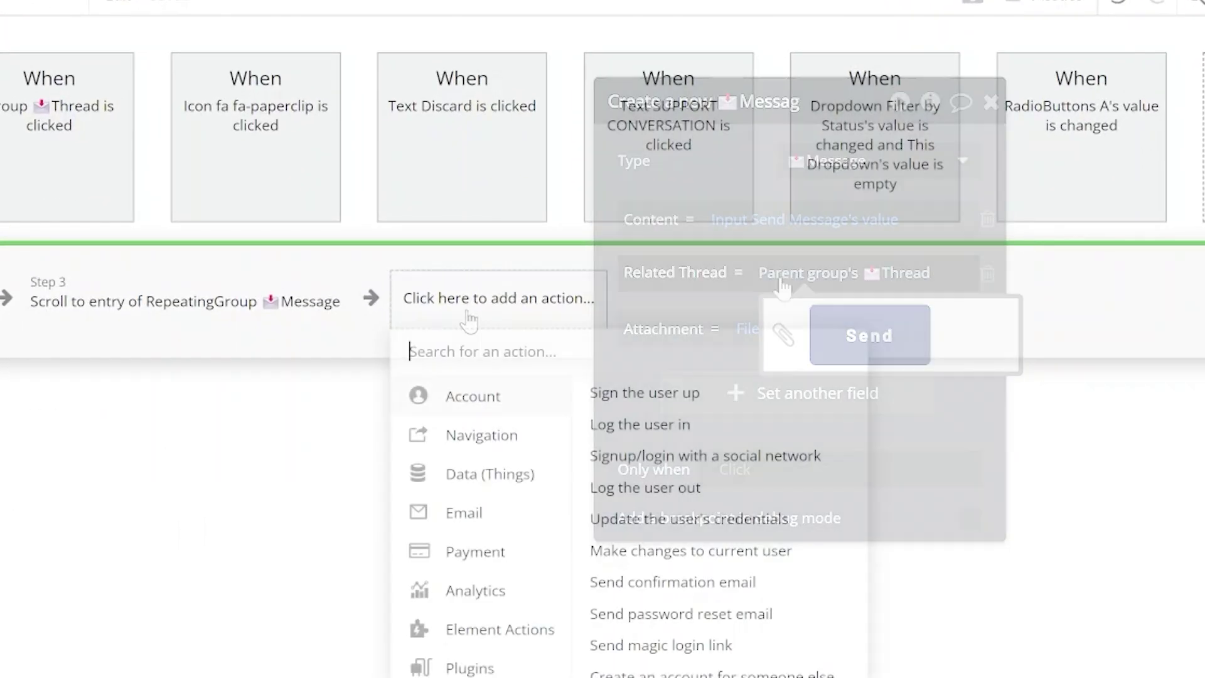
pyautogui.write('send')
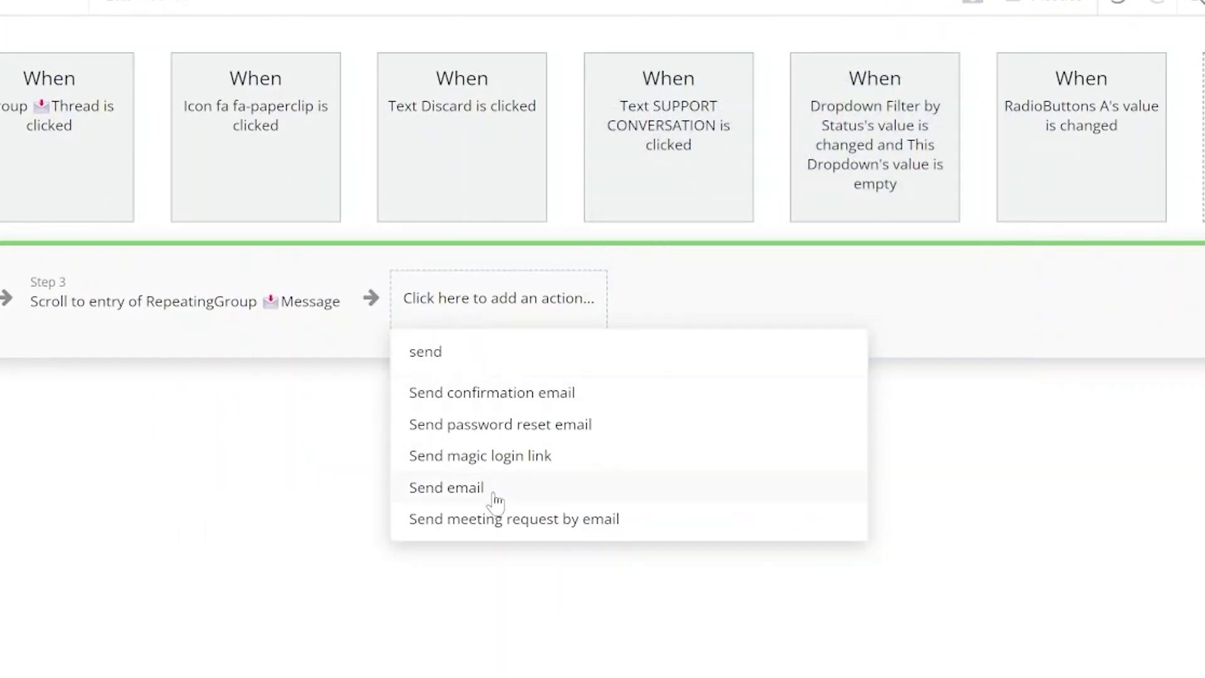
pyautogui.click(496, 500)
pyautogui.click(689, 507)
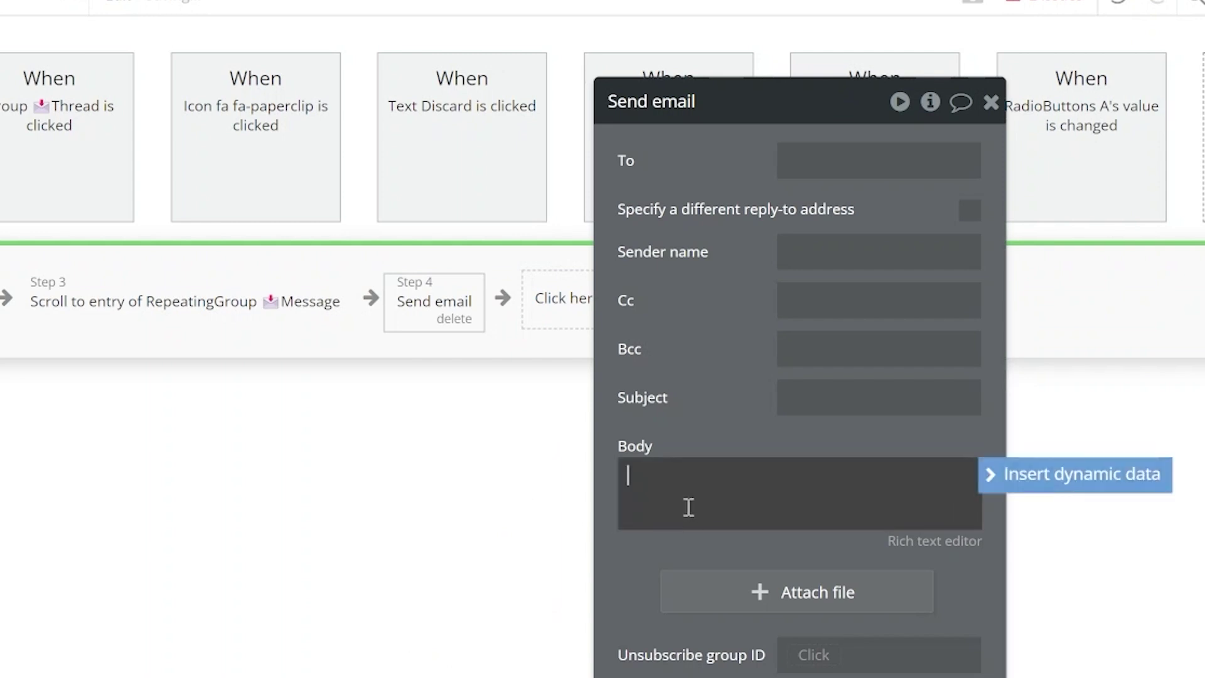